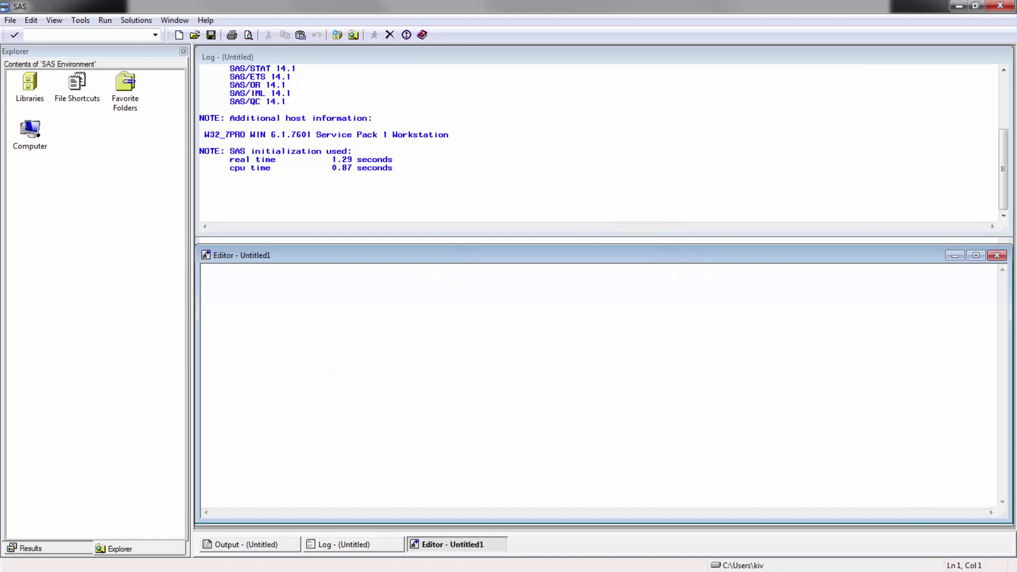
Open the Heart data set from the Sashelp library and look through its columns up to Smoking Status
double_click(31, 79)
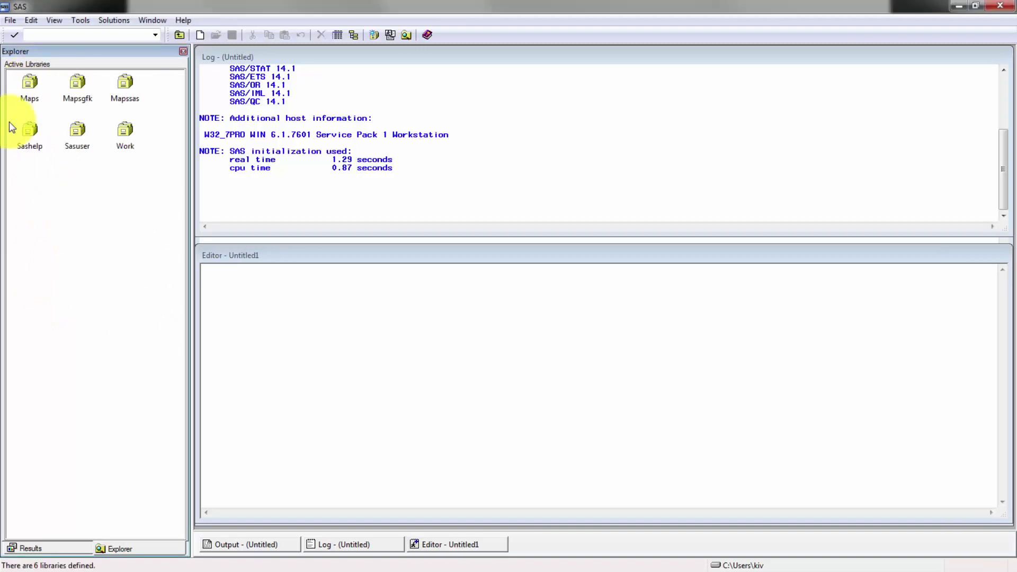
double_click(31, 139)
scroll(158, 338, down, 8)
scroll(166, 352, down, 10)
scroll(154, 392, down, 5)
scroll(154, 402, down, 5)
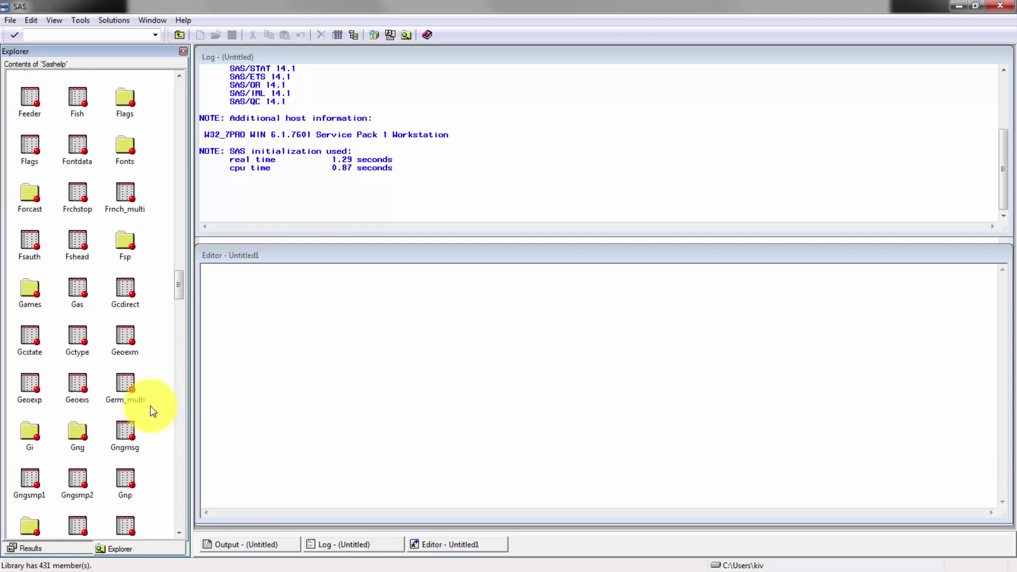
scroll(151, 418, down, 3)
double_click(63, 431)
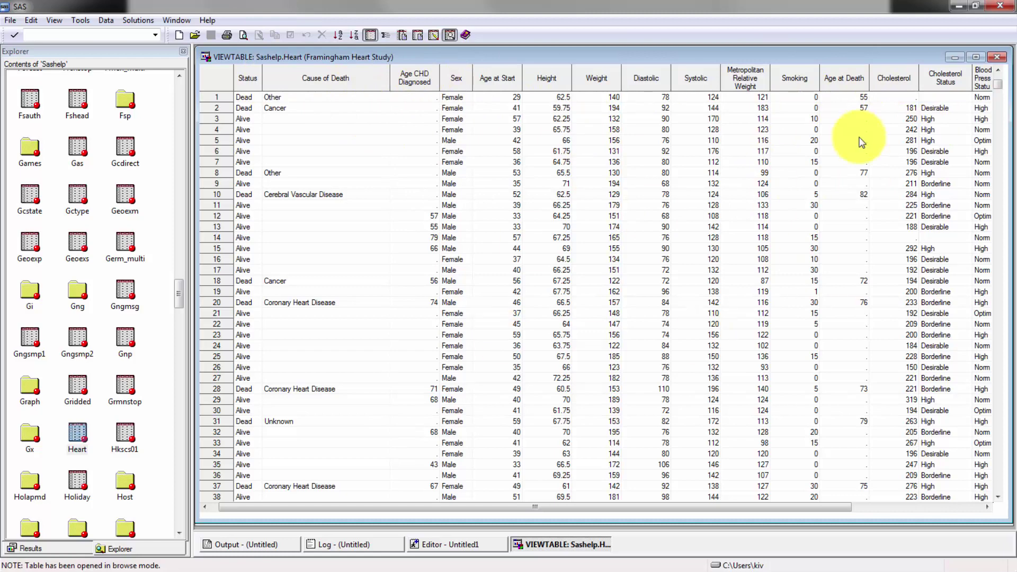
click(902, 509)
drag(901, 508, 333, 276)
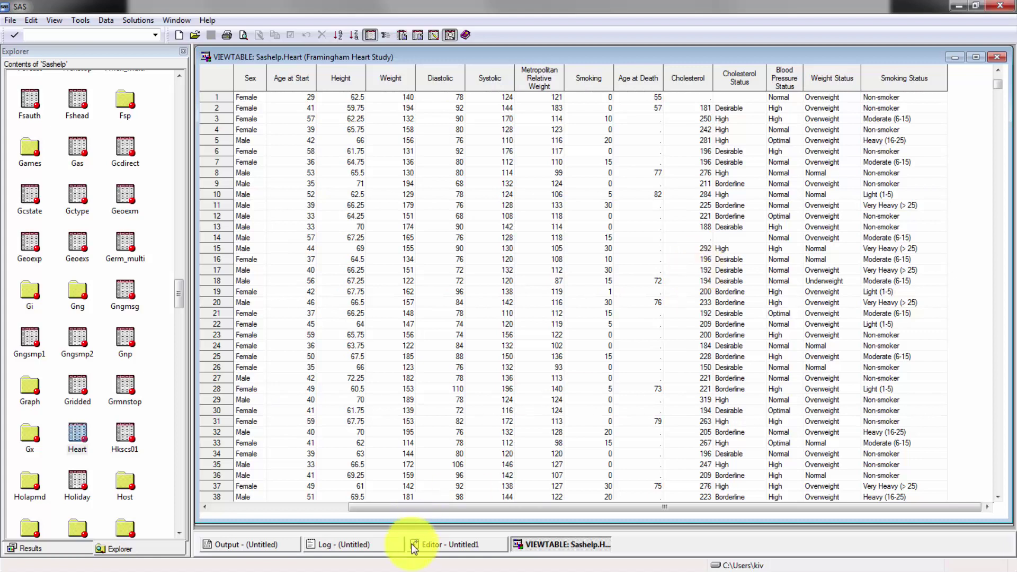
Write a PROC MEANS program with DATA=SASHELP.HEART in the empty Untitled1 editor, ending with RUN, and submit it
click(374, 543)
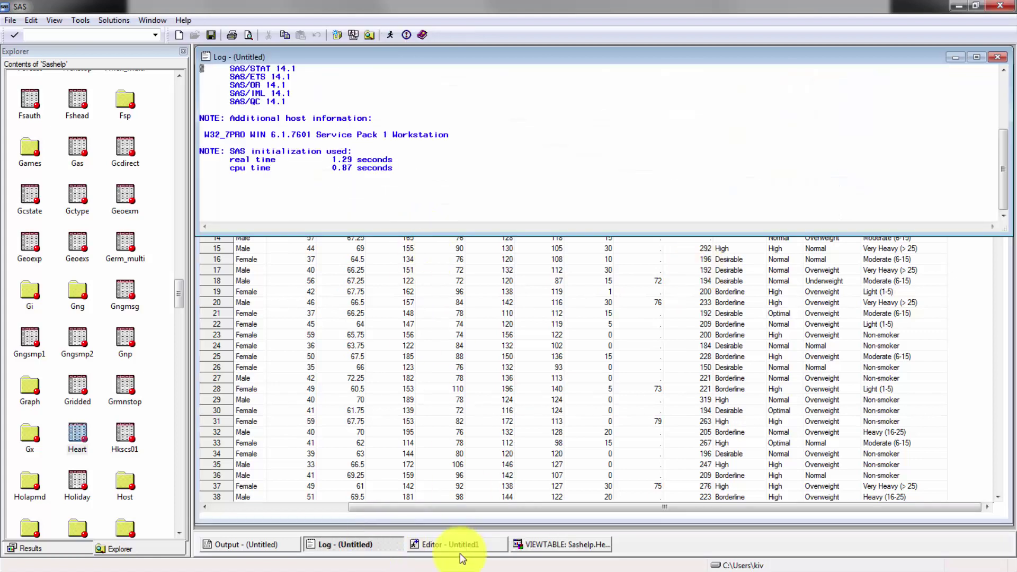
click(432, 549)
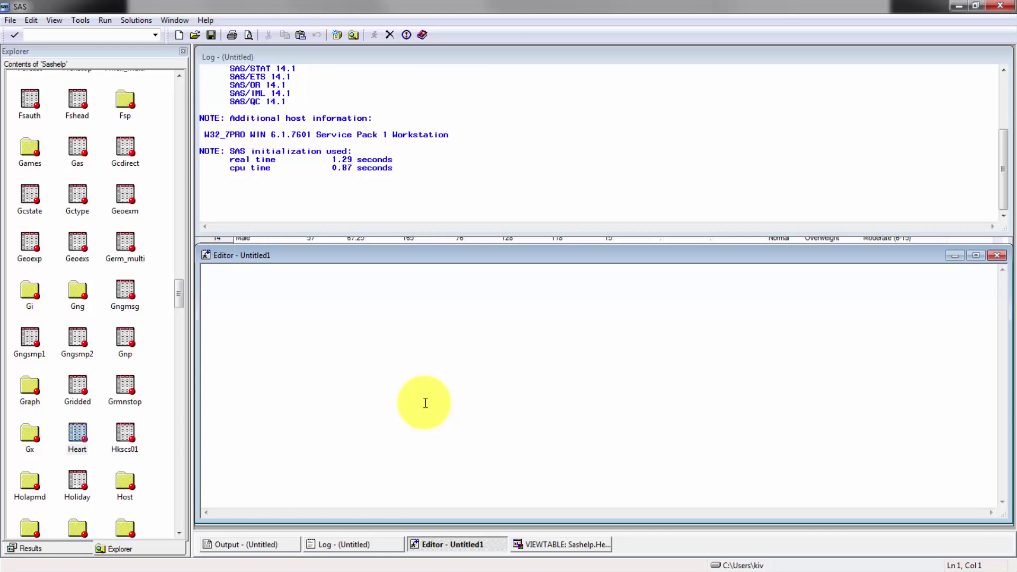
text(PROC MEANS DATA=SASHELP.)
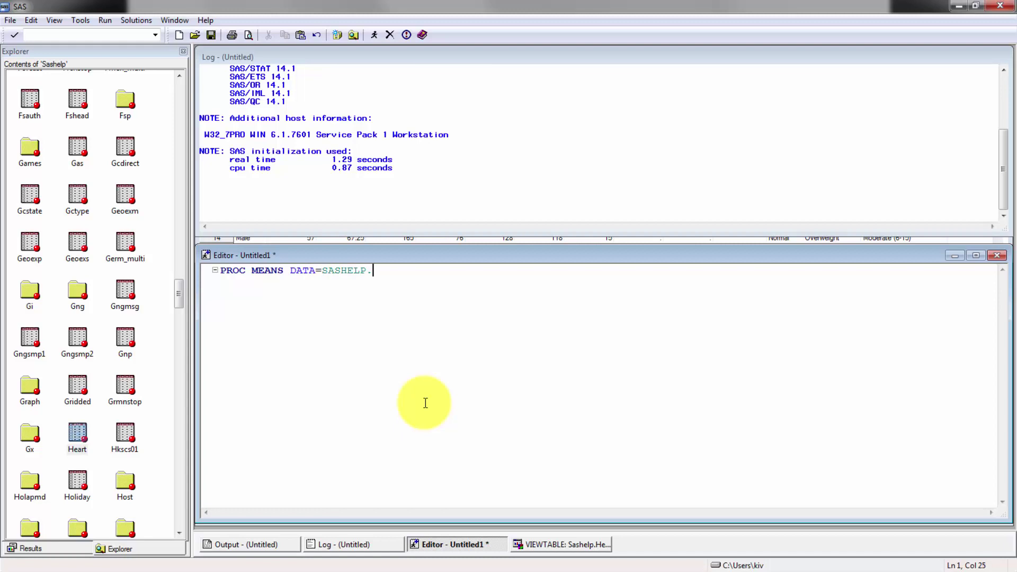
text(CHA)
key(BackSpace)
key(BackSpace)
key(BackSpace)
text(HEART)
key(BackSpace)
text(;)
key(Return)
text(RUN;)
key(ctrl+a)
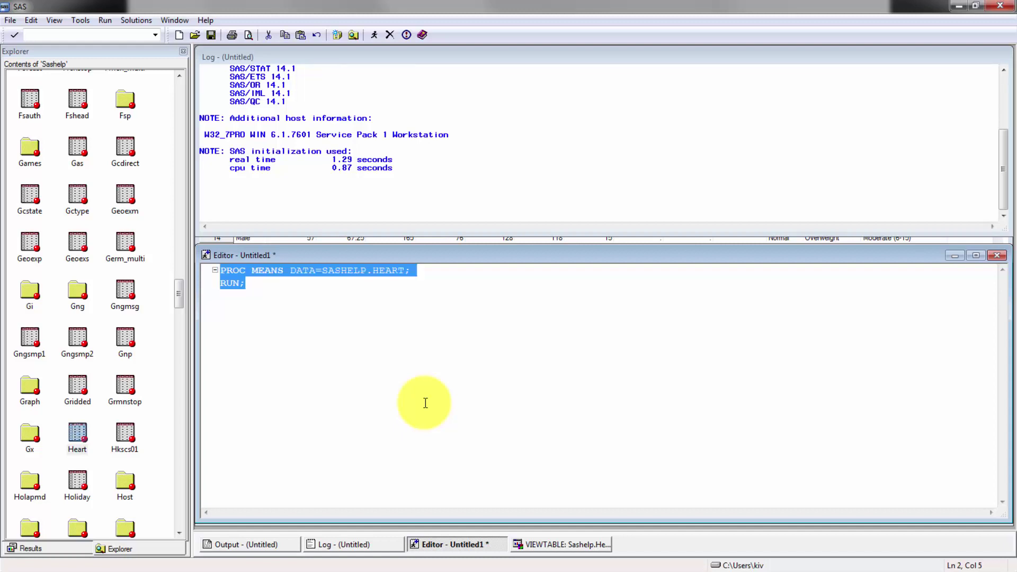
click(376, 40)
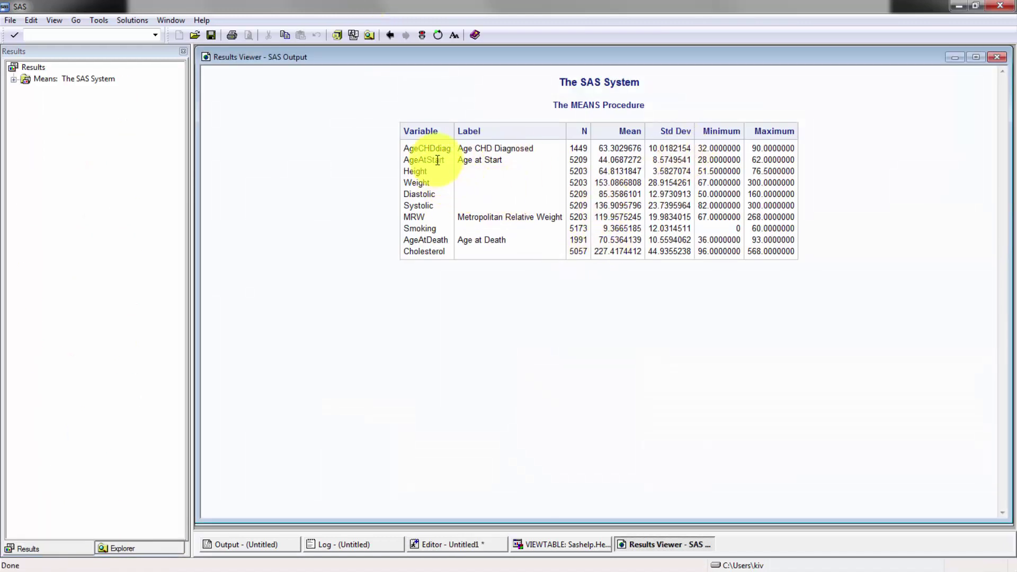
Examine the age at CHD diagnosis and cholesterol statistics in the MEANS results and close the results viewer
drag(635, 141, 715, 149)
click(657, 149)
click(691, 152)
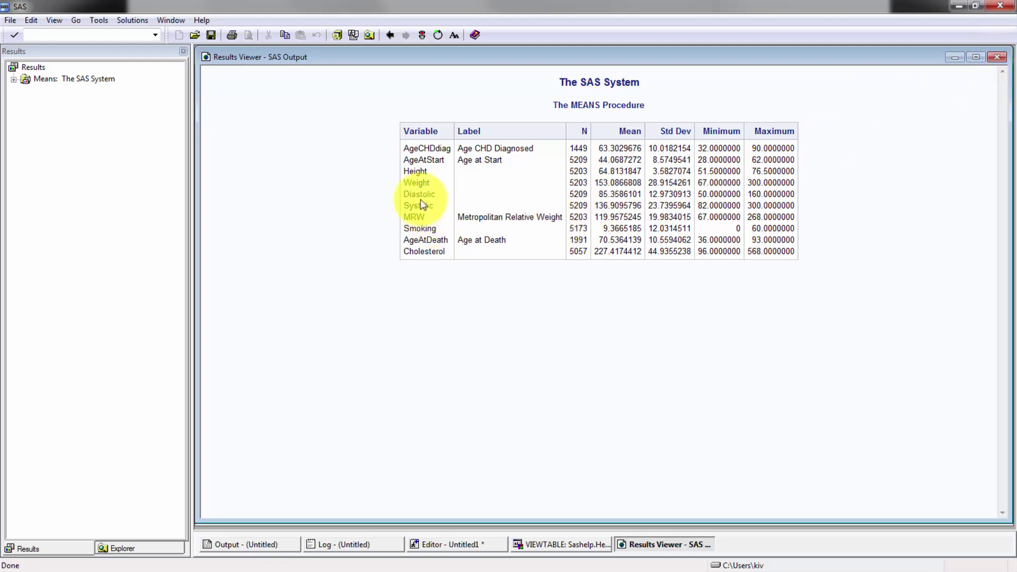
drag(415, 249, 649, 247)
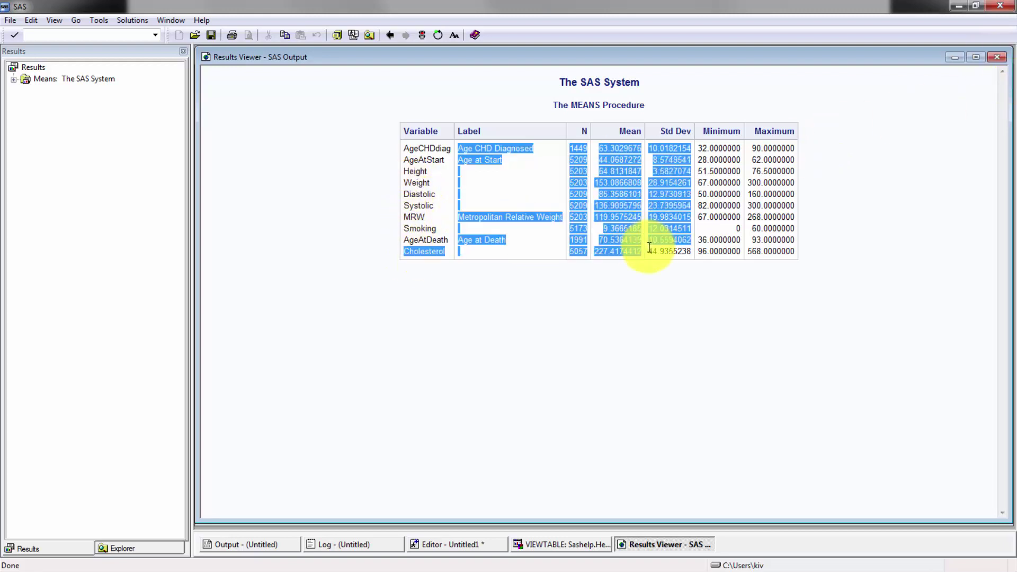
click(649, 247)
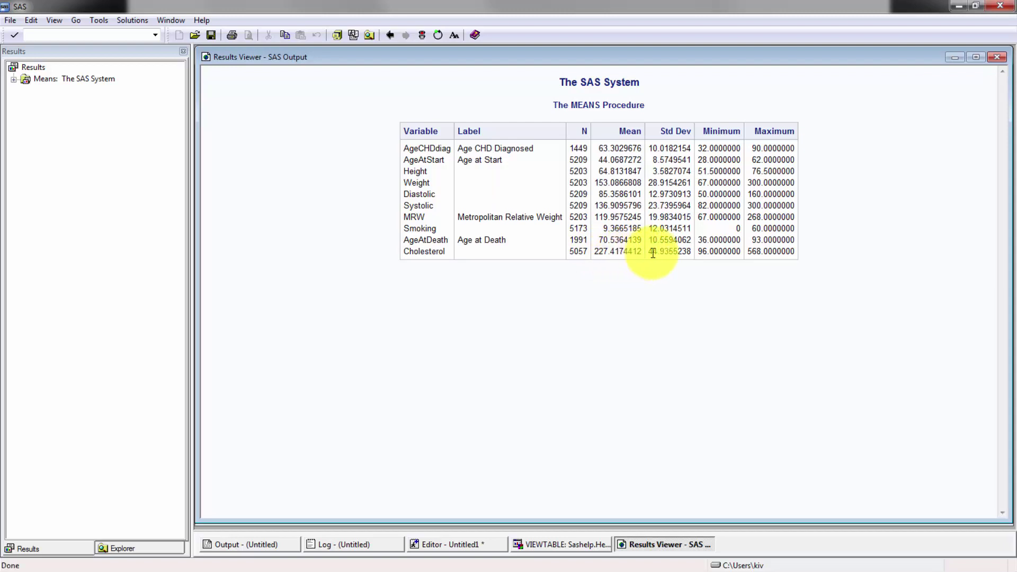
drag(650, 252, 691, 252)
click(722, 272)
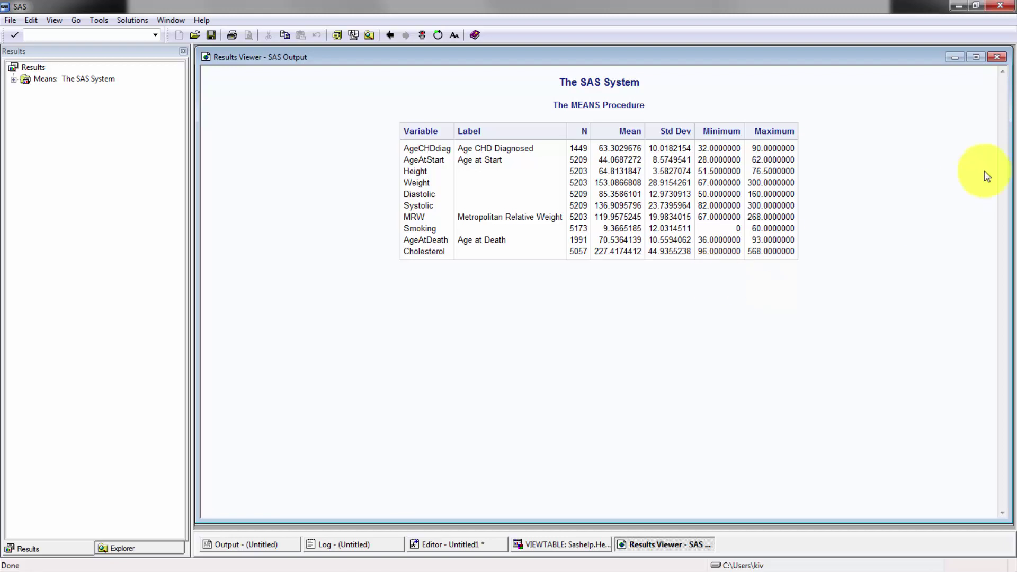
click(995, 57)
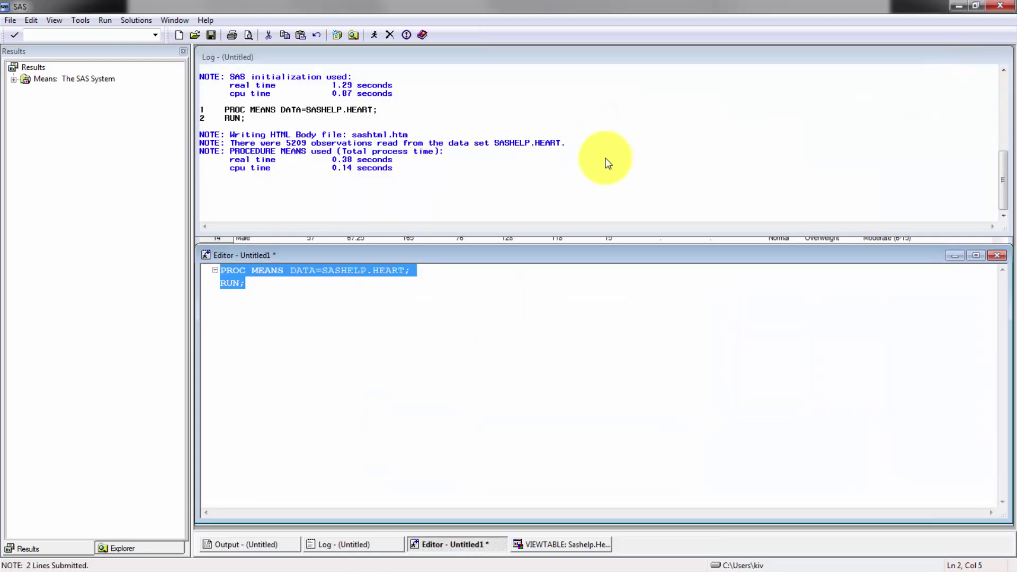
Add the statement TITLE "Descriptive statistics on cholesterol based on weight status"; above the PROC MEANS line
click(476, 278)
key(End)
key(Home)
key(Return)
key(Up)
text(TITLE ")
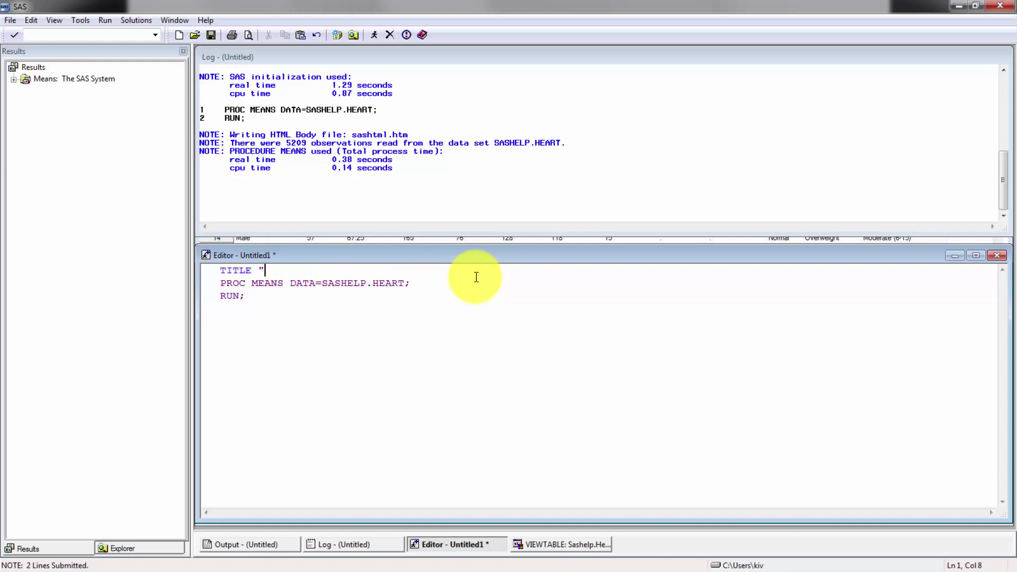
text(Descriptive statistic)
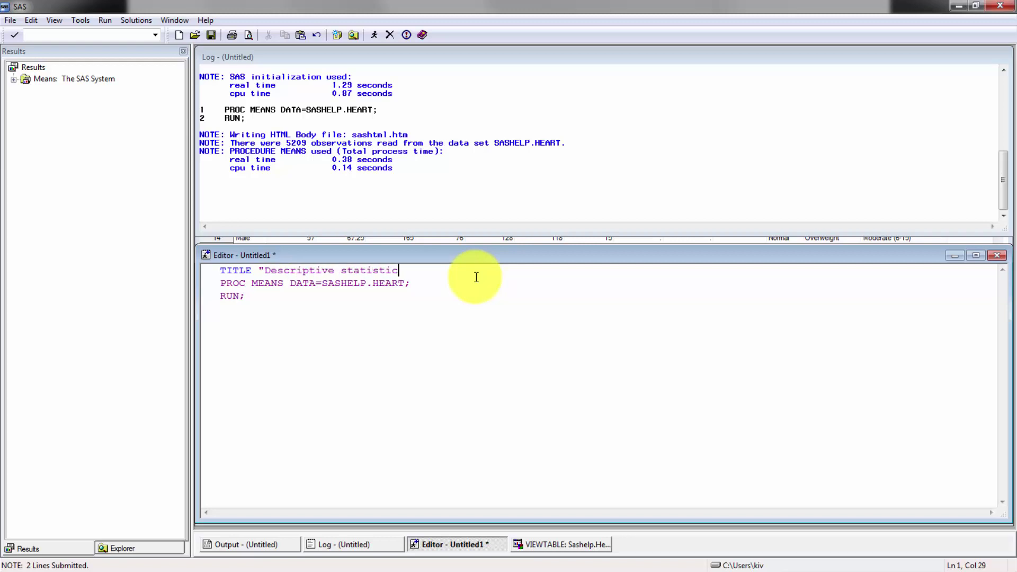
text(s on cholesterol based on weight status)
text(";)
Request the statistics N MEAN STDERR CLM in the PROC MEANS statement after SASHELP.HEART
key(Down)
key(Left)
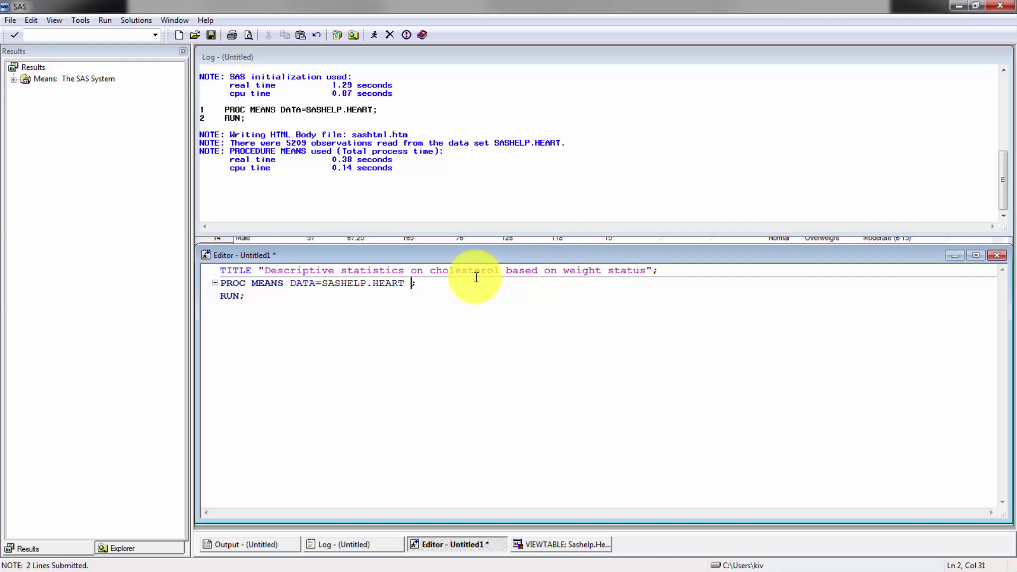
text(N MEAN STDERR CLM)
key(End)
Add the statements CLASS WEIGHT_STATUS; and VAR CHOLESTEROL; before RUN and submit the whole program
key(Return)
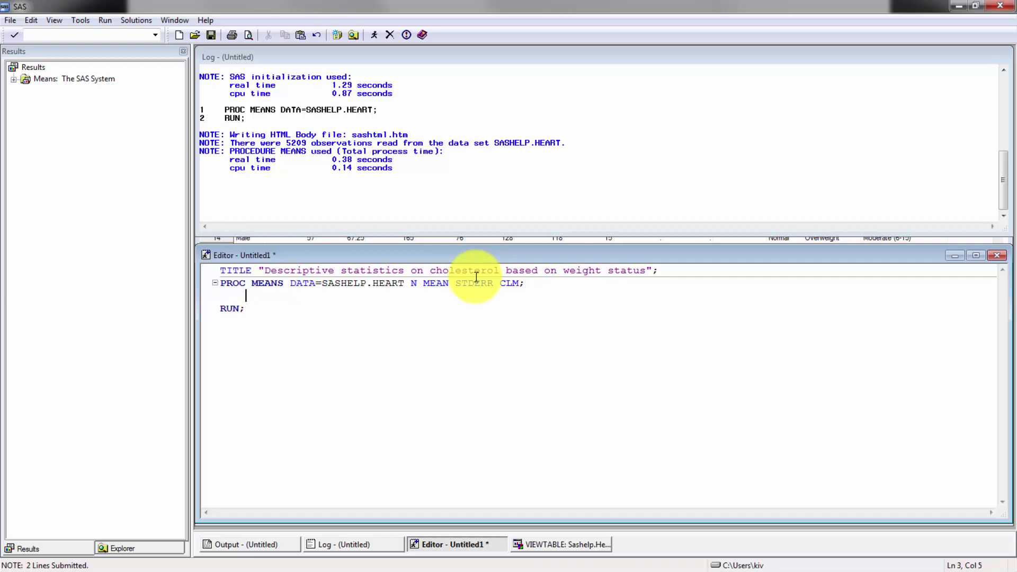
text(CLASS WEIGHT_STAT)
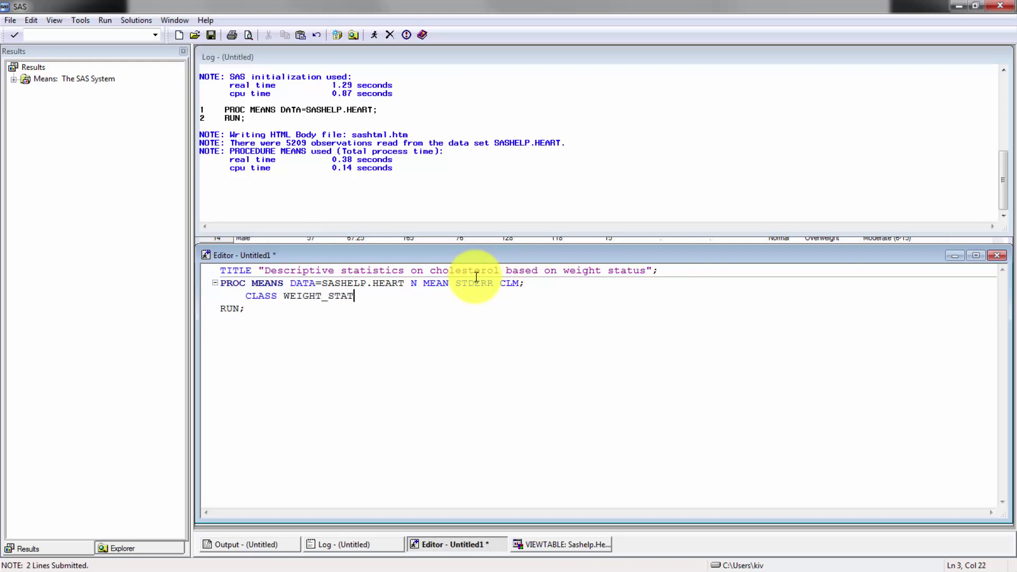
text(US;)
key(Return)
text(VAR CHOLE)
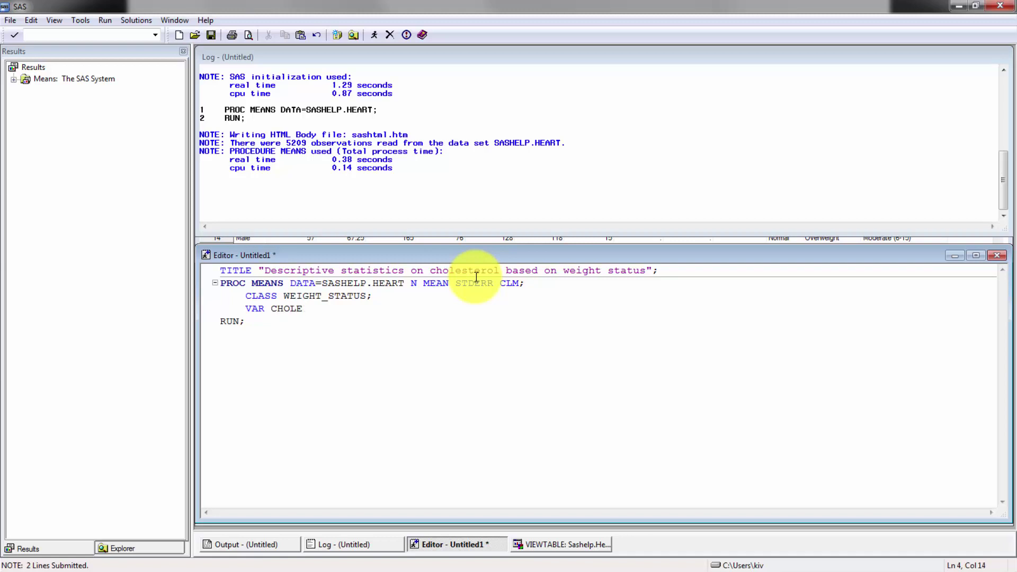
text(STEROL;)
key(ctrl+a)
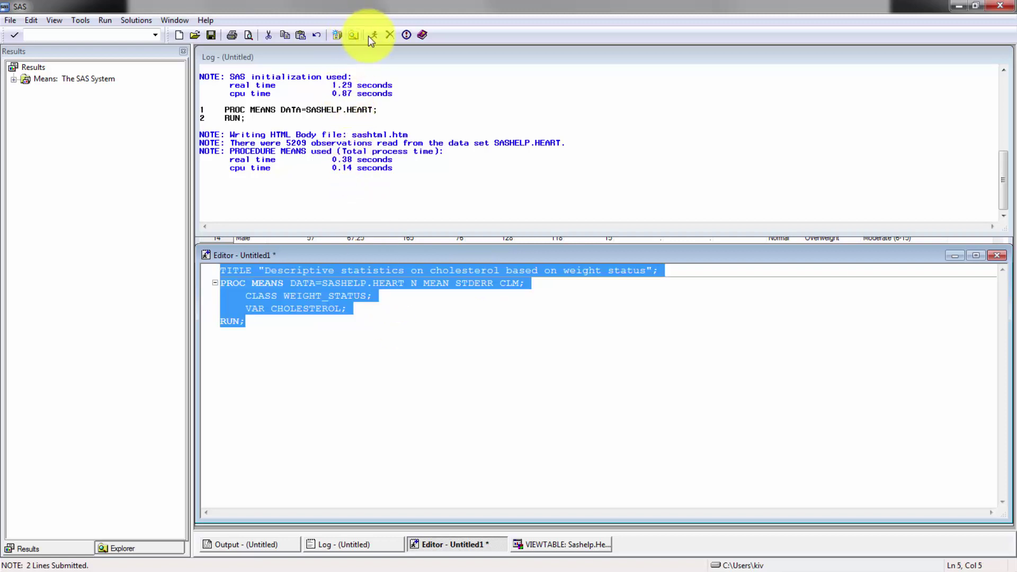
click(373, 35)
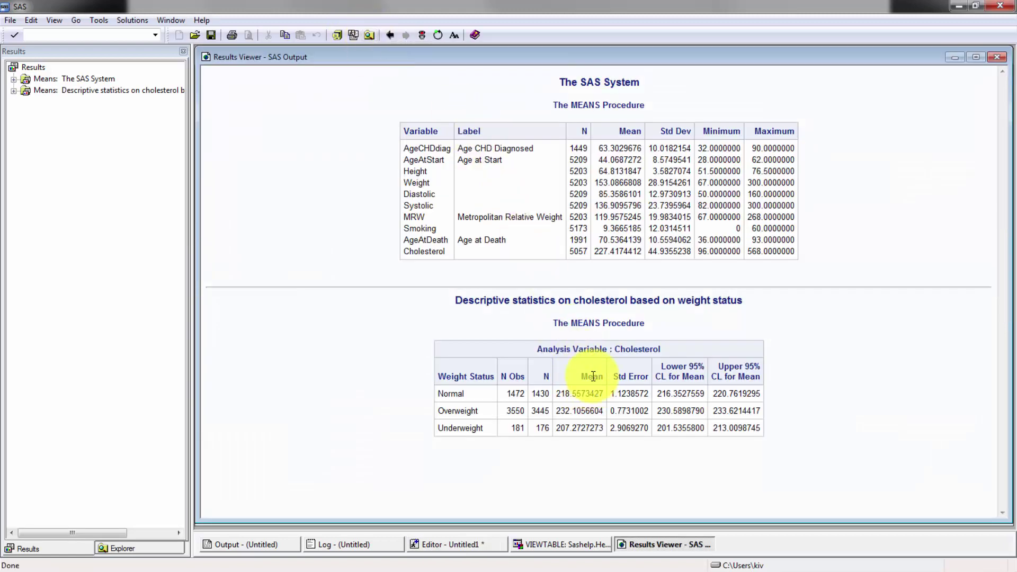
Check the new output's title and the Normal group's N, and compare with the cholesterol and weight status columns of the Heart table
drag(454, 300, 785, 300)
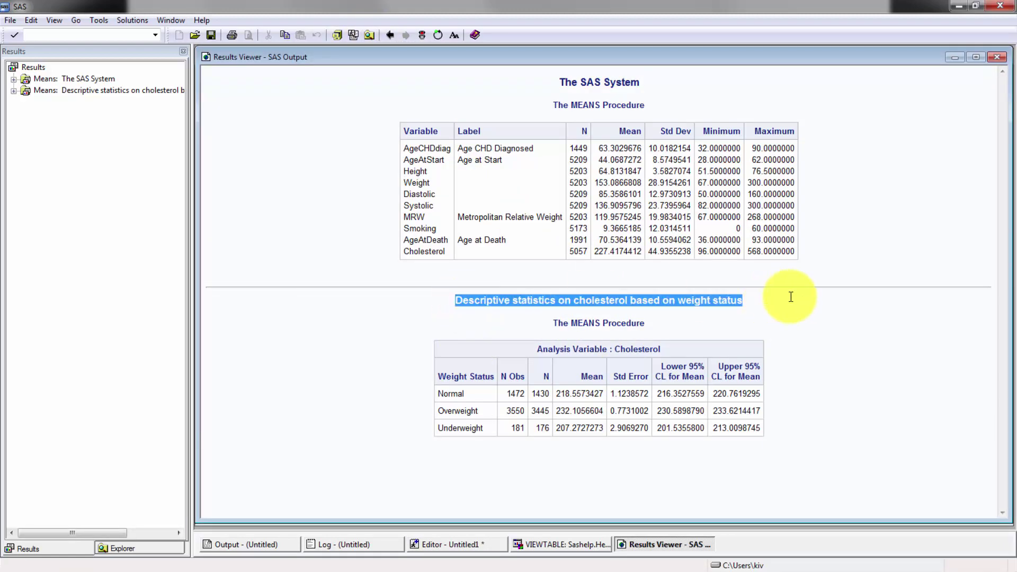
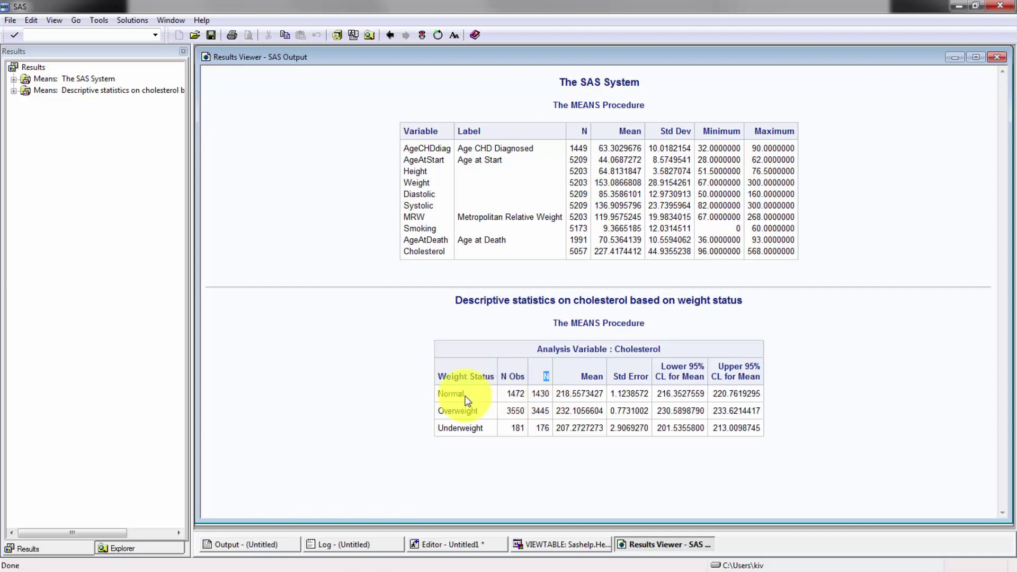
drag(470, 393, 435, 395)
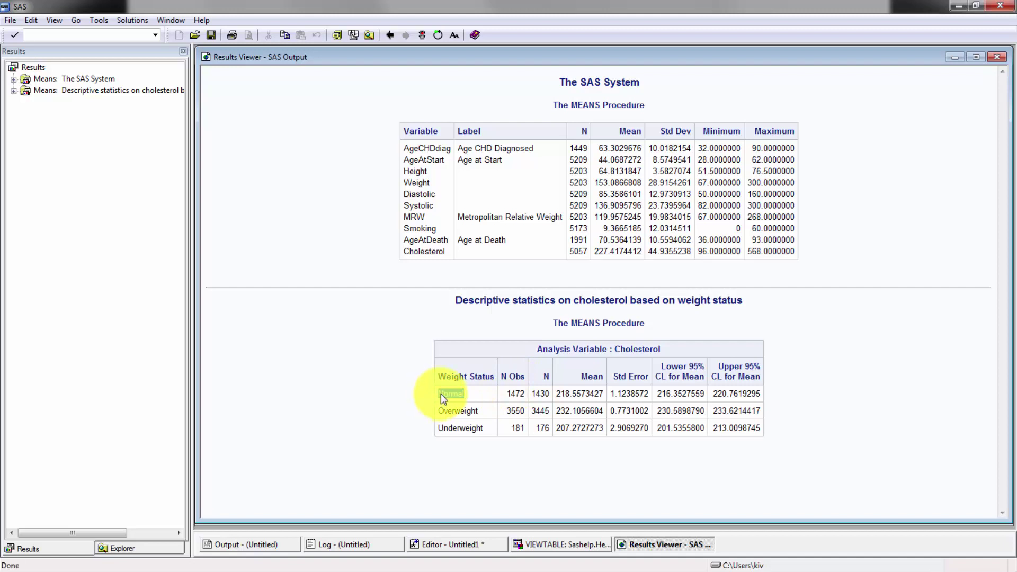
drag(531, 393, 560, 400)
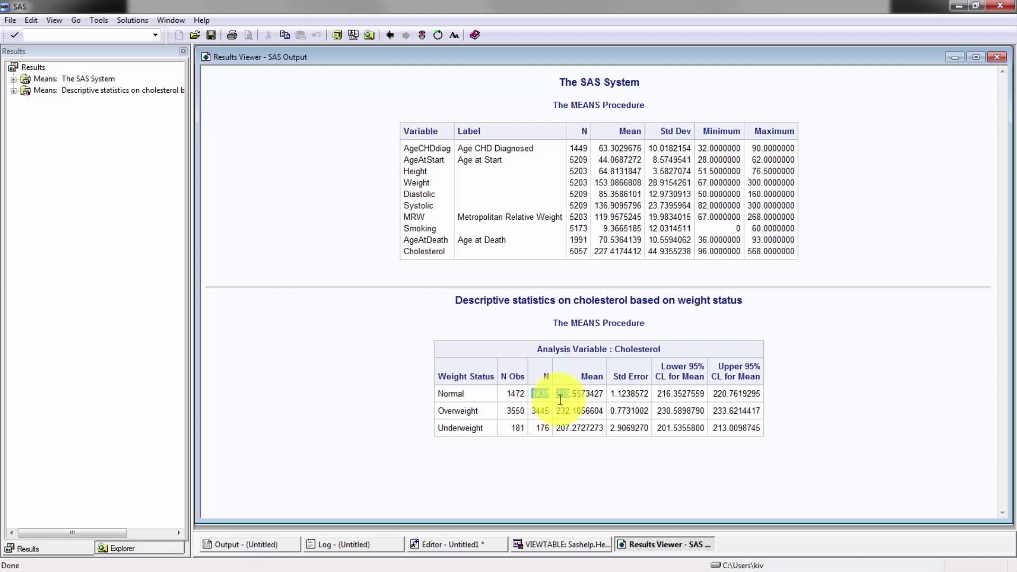
click(551, 386)
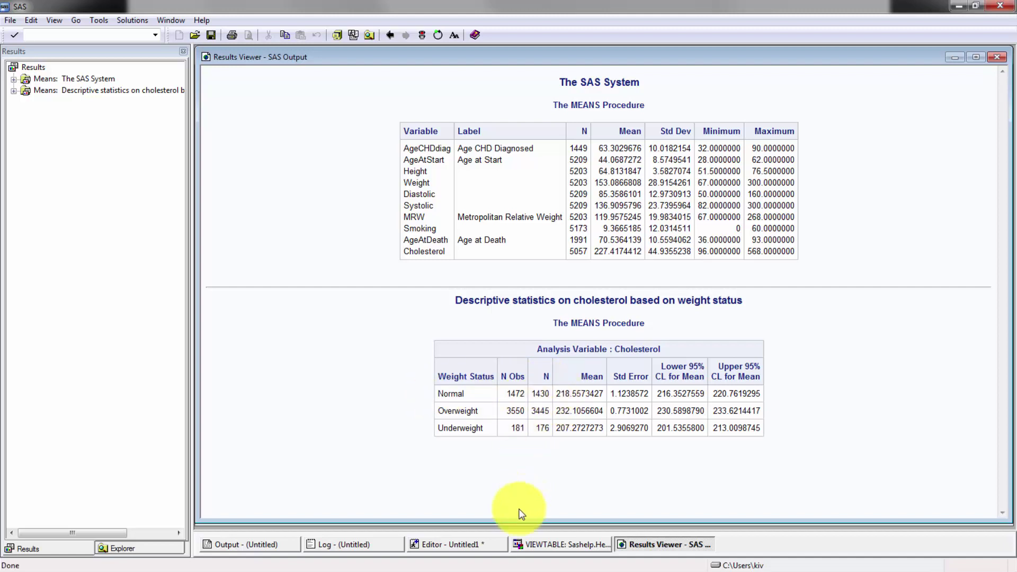
click(531, 546)
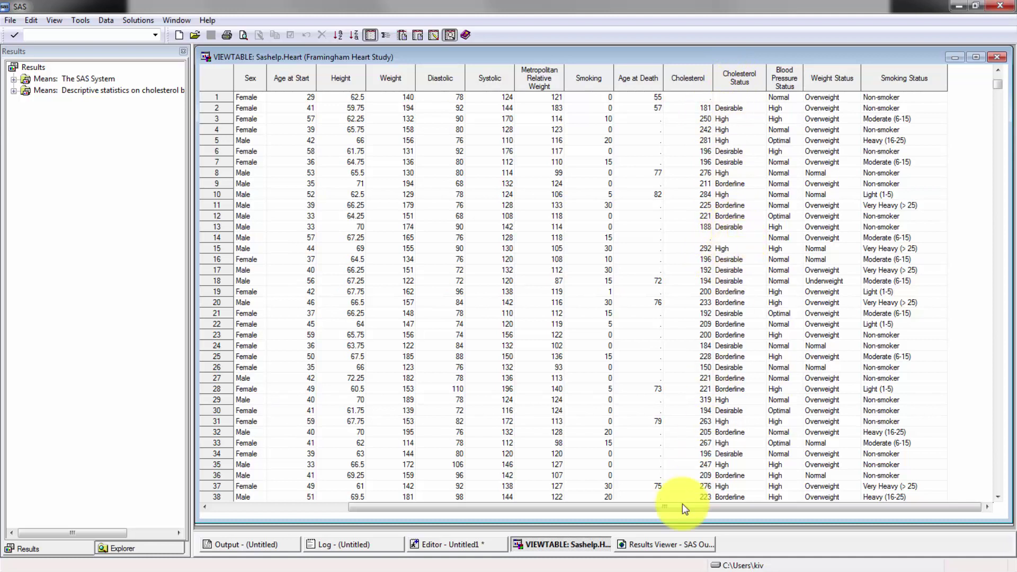
click(661, 542)
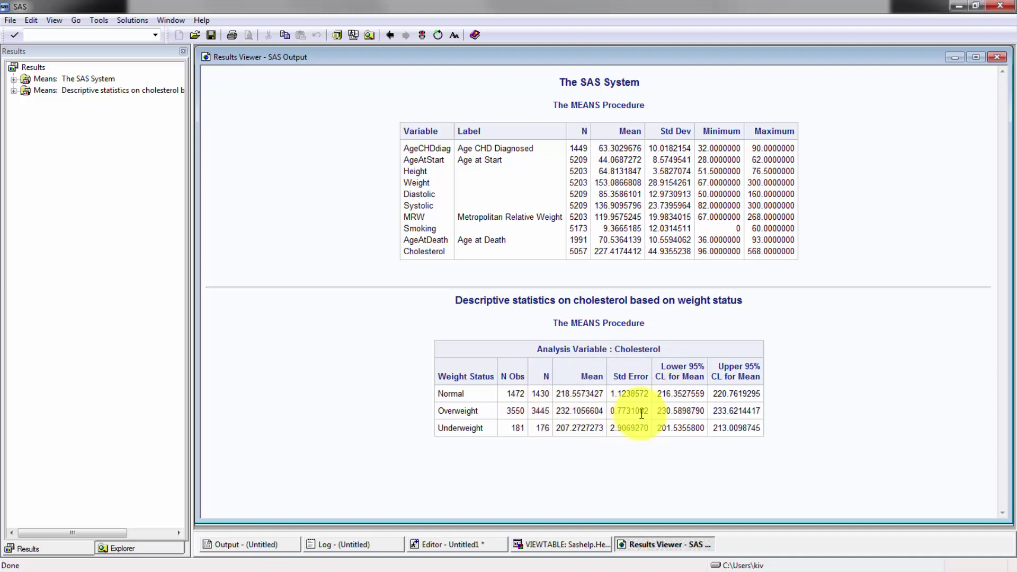
Examine the Normal group's mean, standard error and 95% confidence limits, and the overall cholesterol minimum in the first table
drag(567, 394, 657, 396)
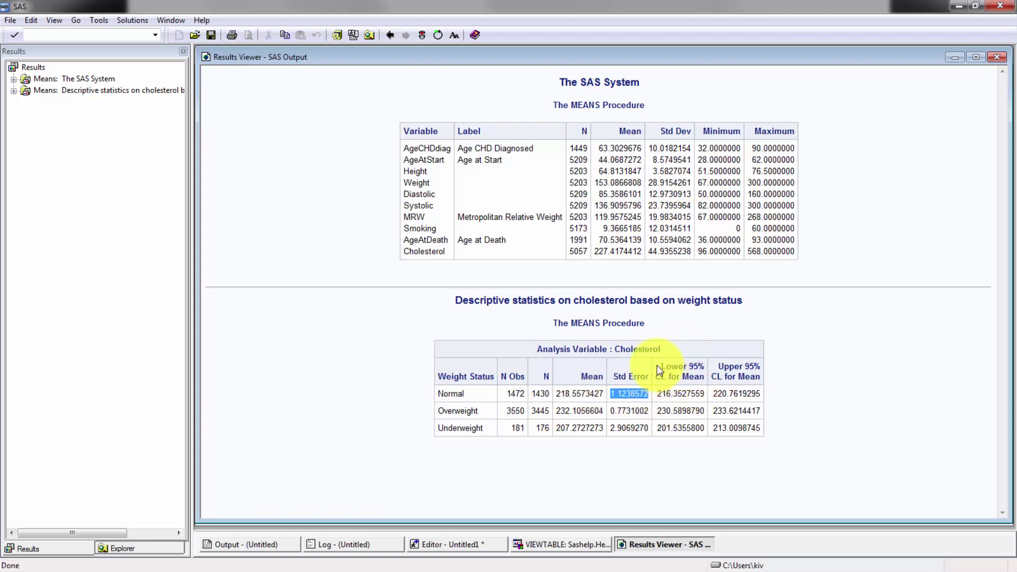
drag(654, 393, 709, 395)
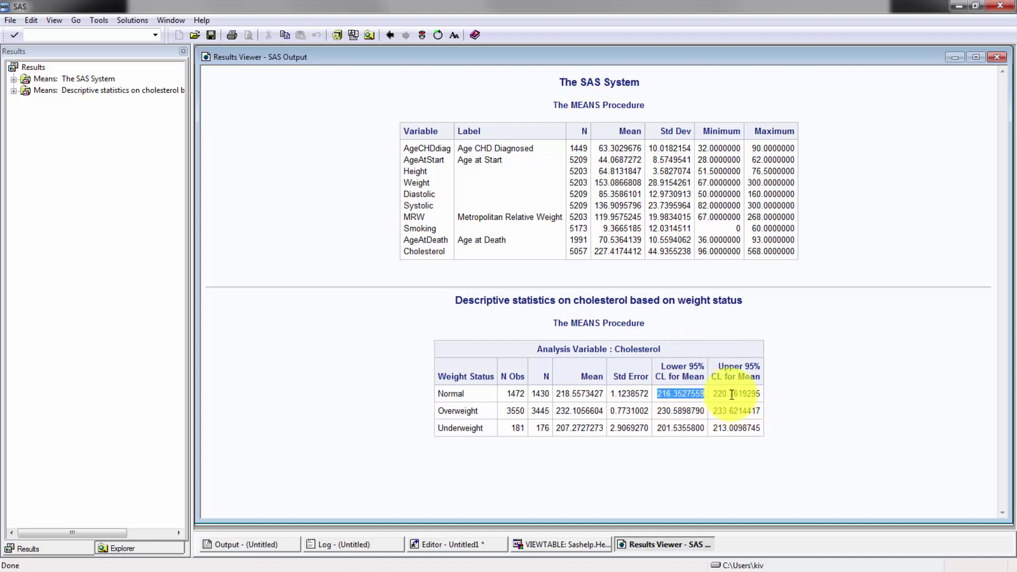
drag(761, 394, 587, 392)
click(575, 400)
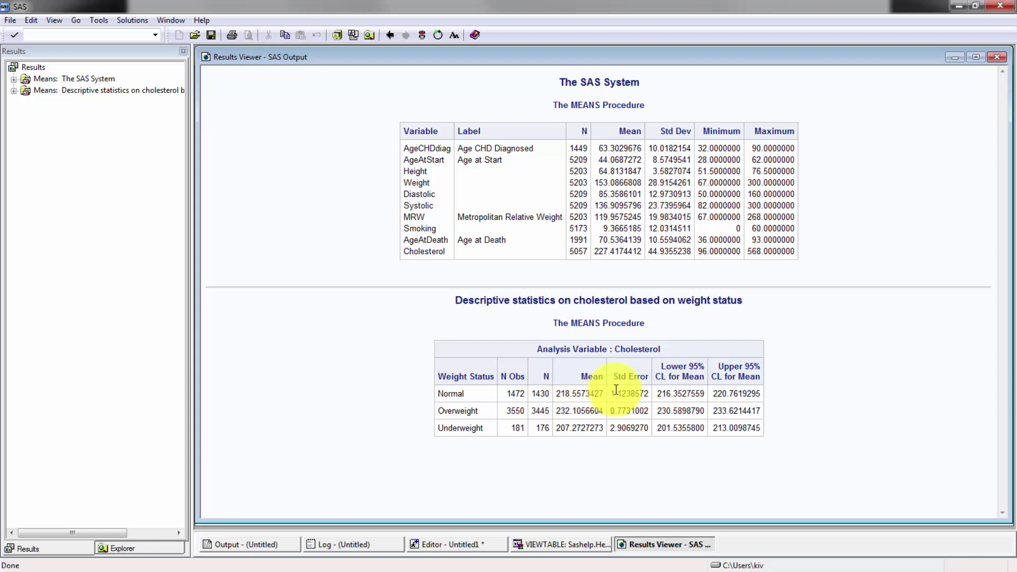
double_click(641, 393)
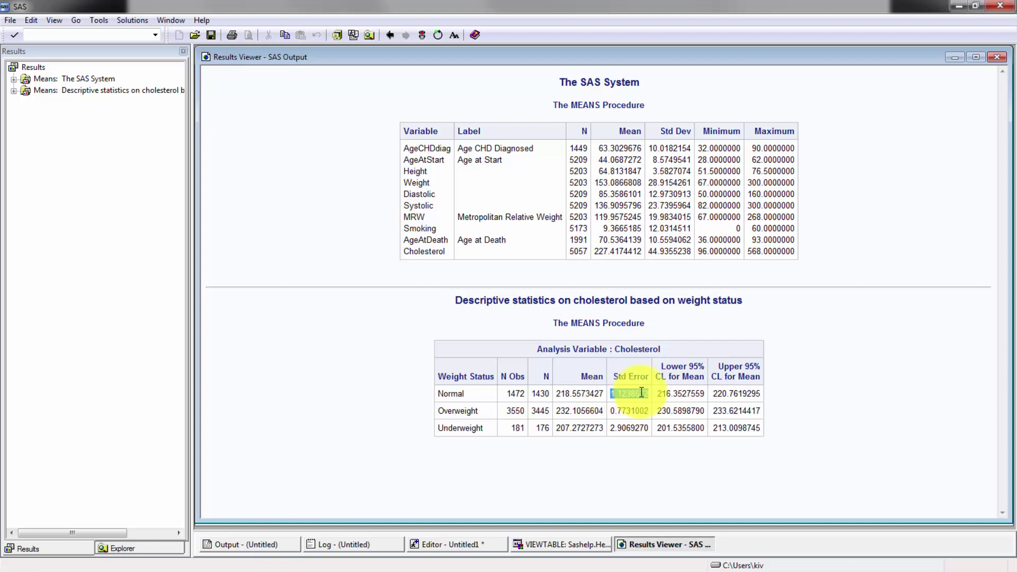
double_click(577, 394)
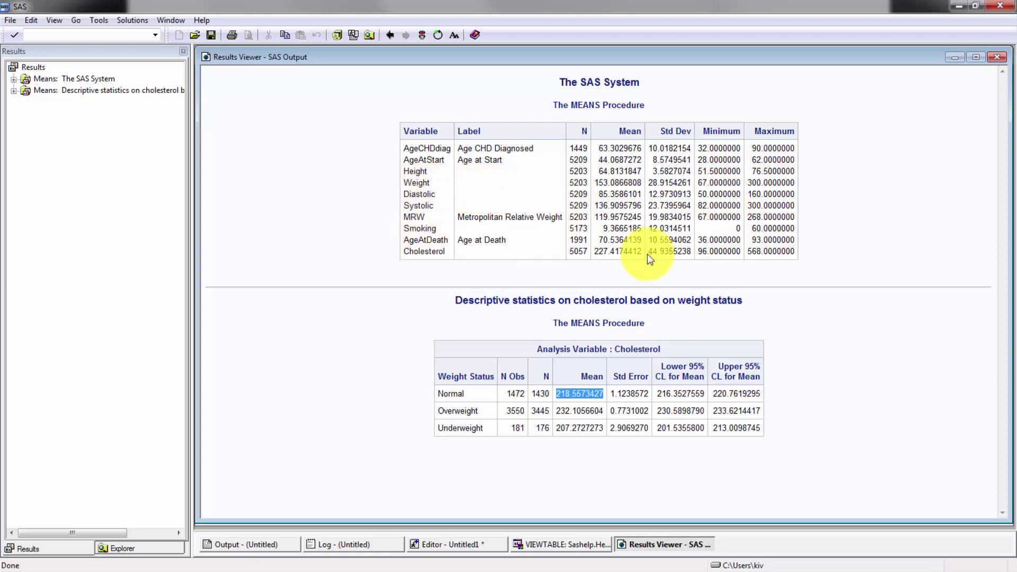
double_click(719, 251)
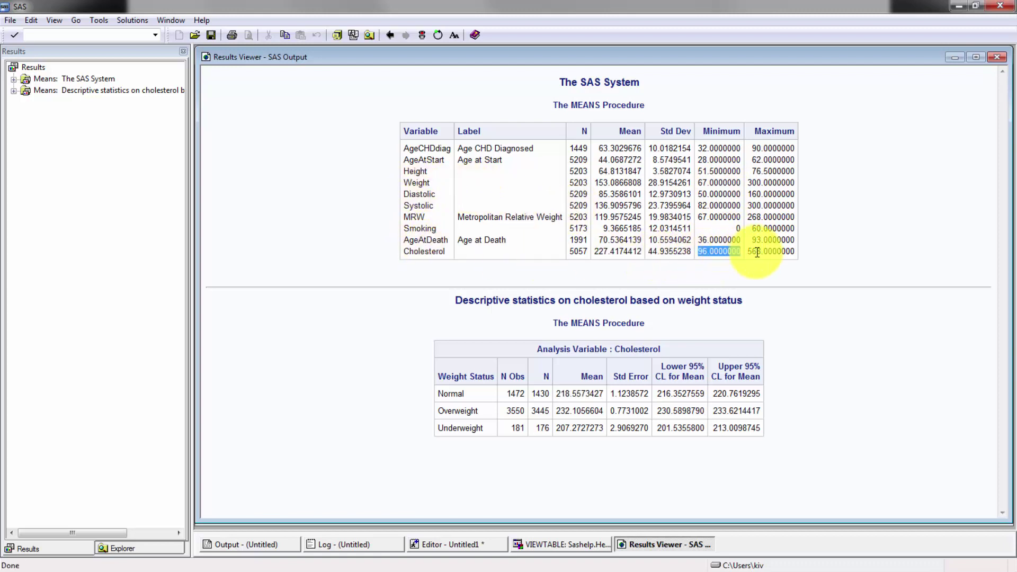
Examine the overall cholesterol maximum and compare the 95% confidence limits of the mean across the Normal, Overweight and Underweight groups
double_click(751, 252)
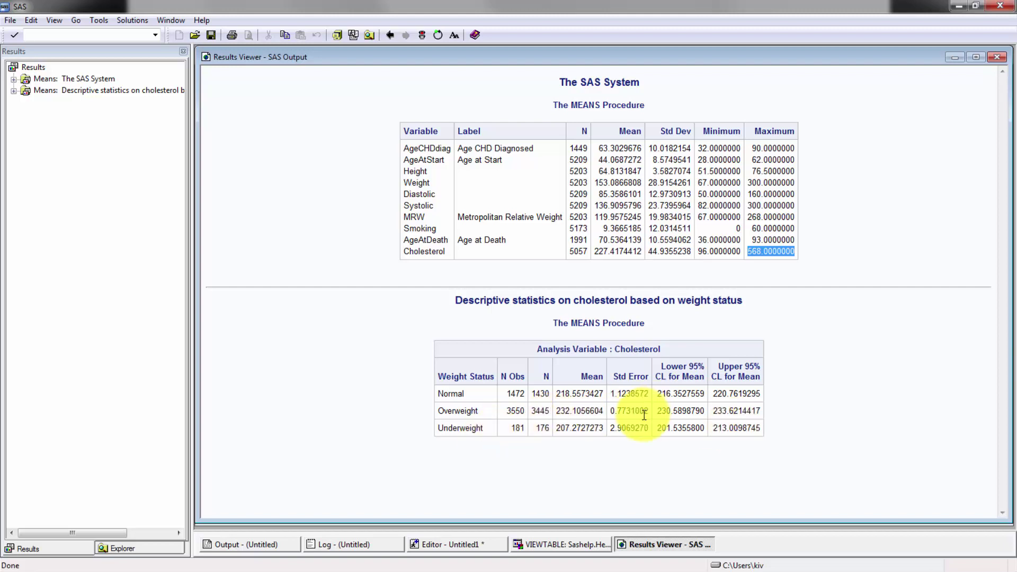
drag(655, 395, 698, 393)
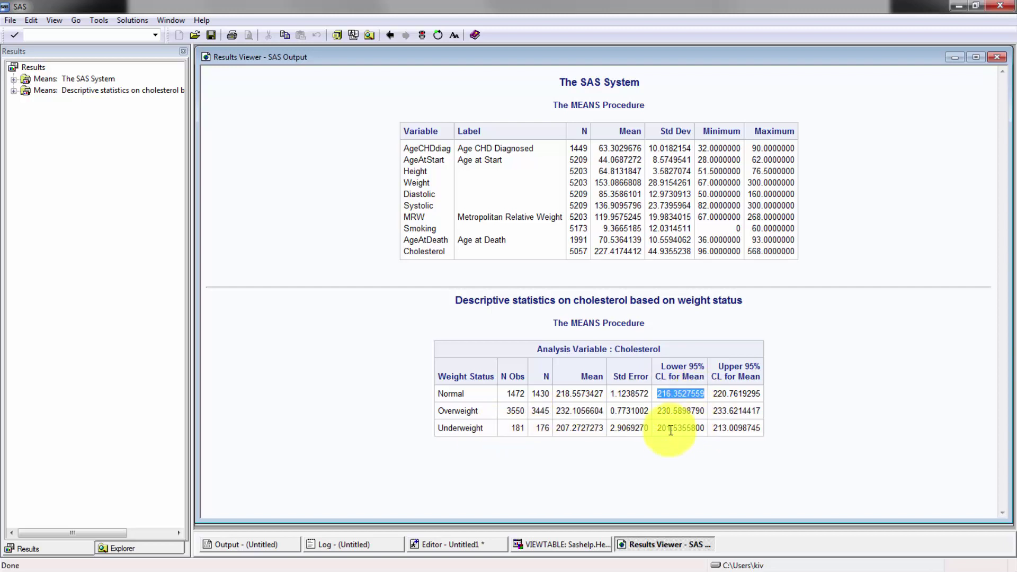
drag(713, 428, 764, 423)
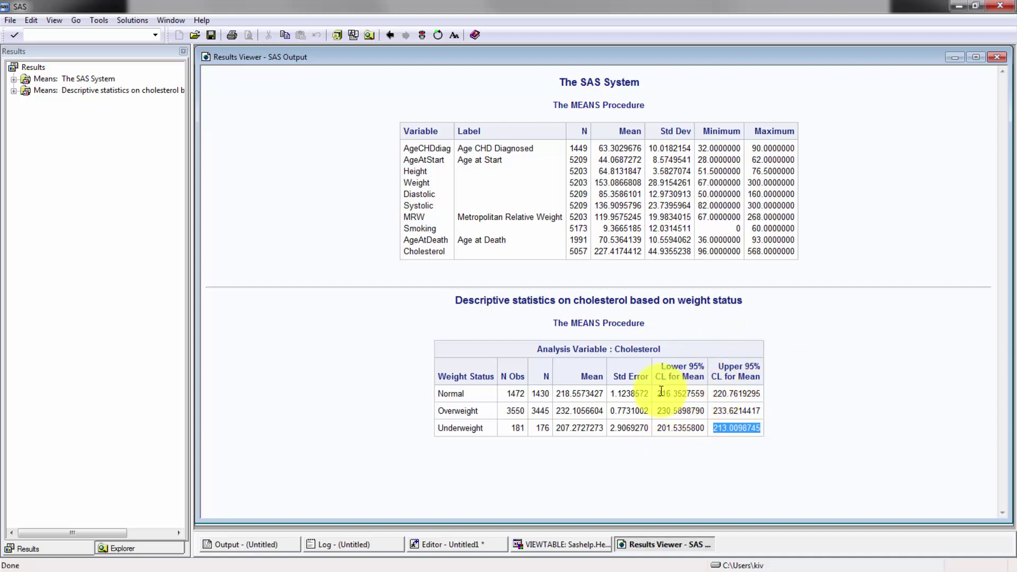
drag(597, 427, 669, 428)
click(615, 429)
click(579, 433)
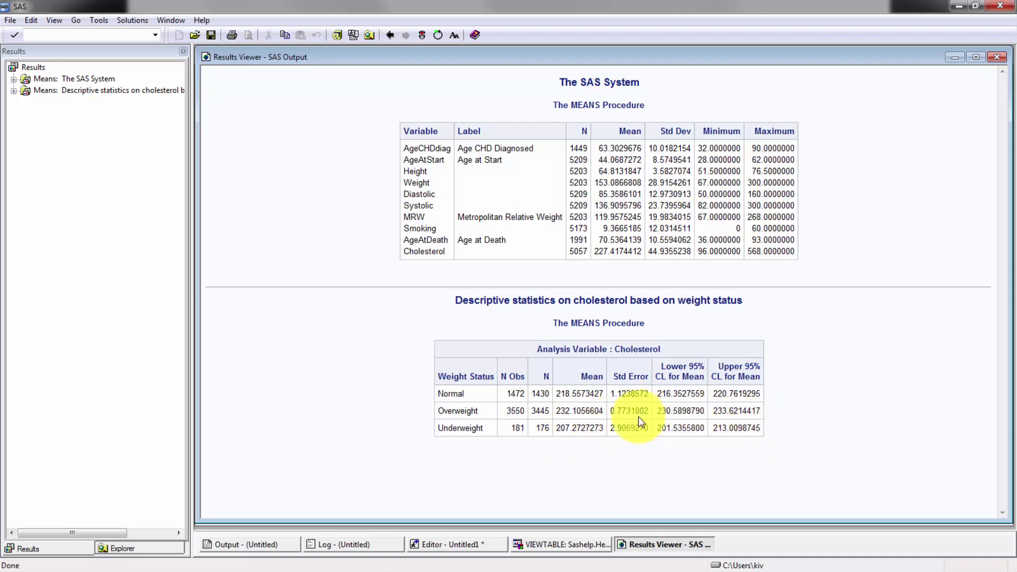
double_click(681, 393)
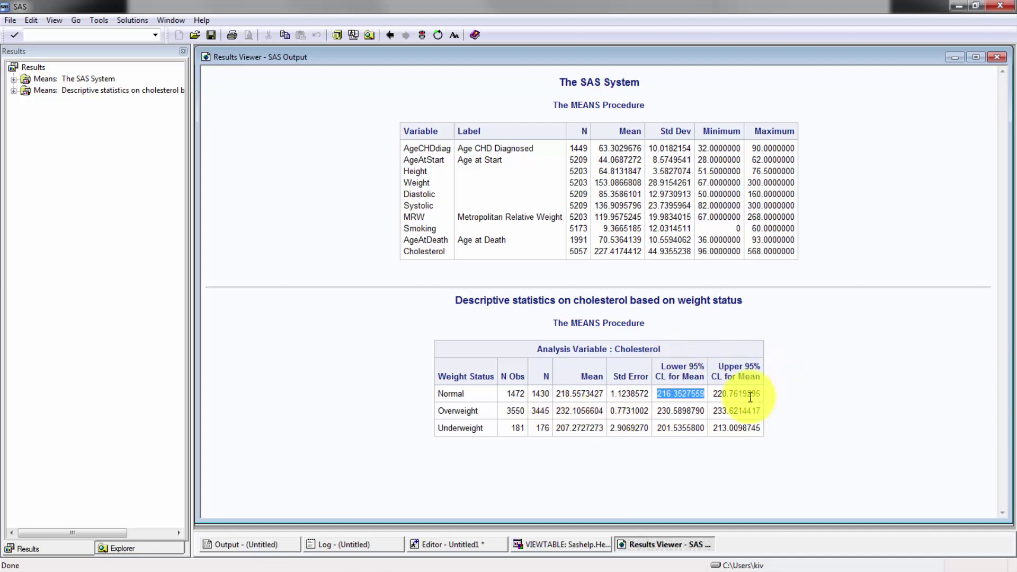
double_click(733, 394)
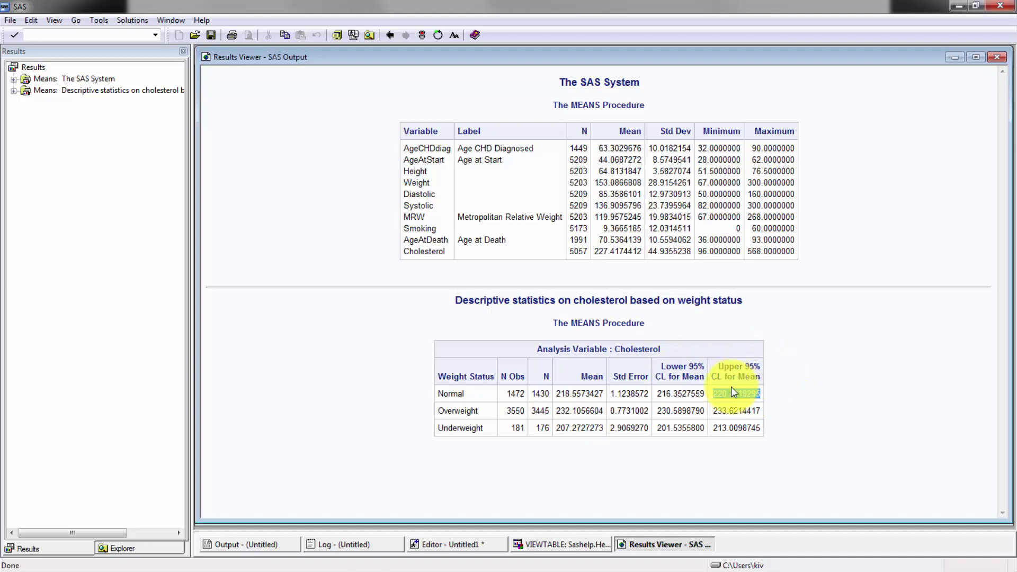
double_click(687, 410)
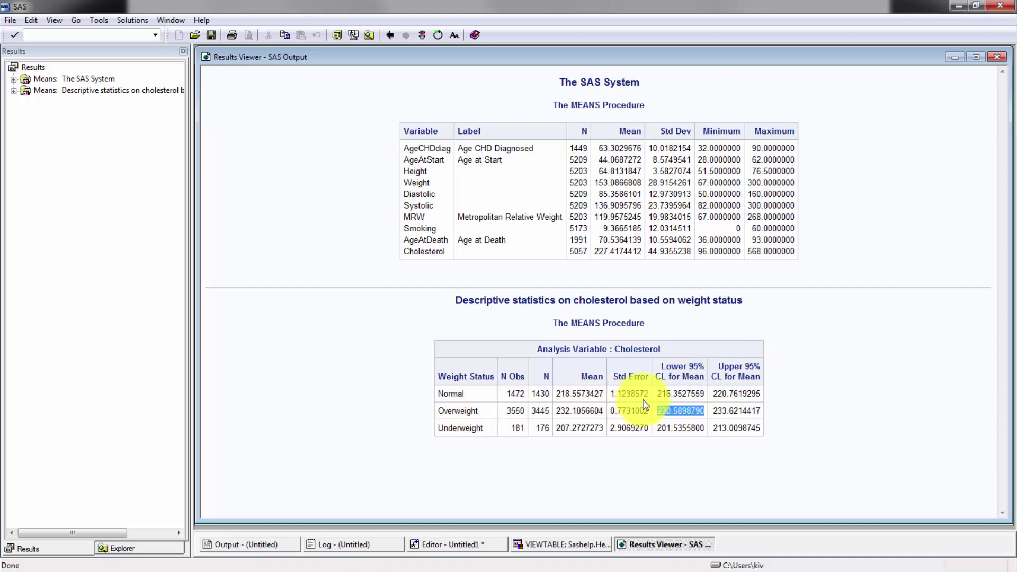
click(690, 407)
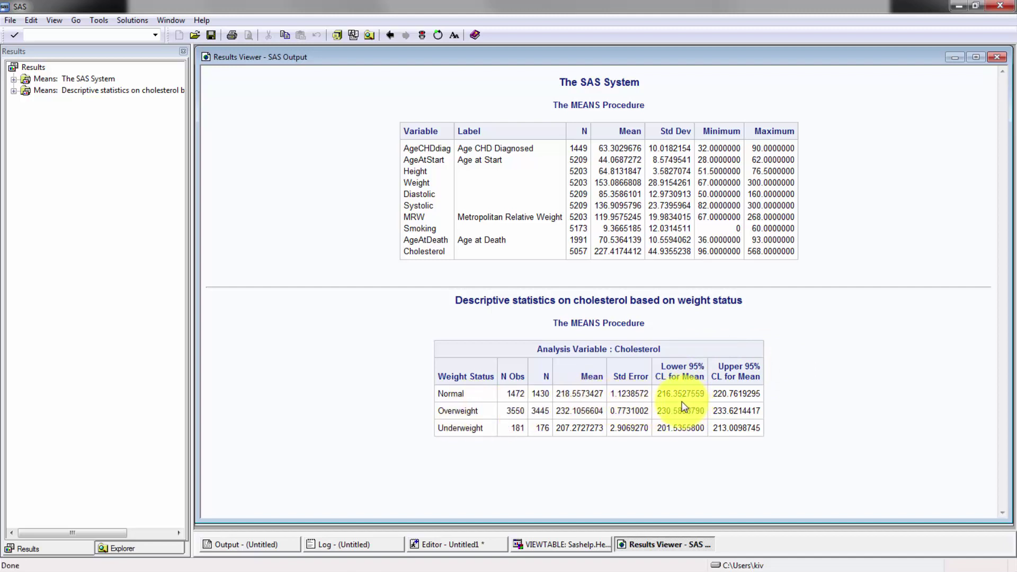
Return to the program editor and add the statement ODS GRAPHICS ON; below the PROC MEANS block
click(955, 58)
click(460, 545)
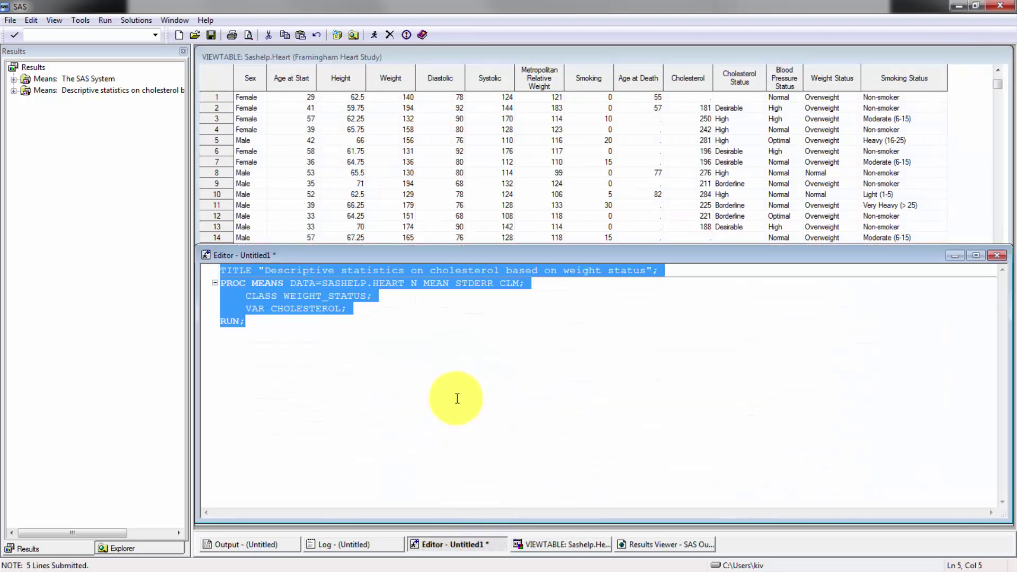
click(455, 397)
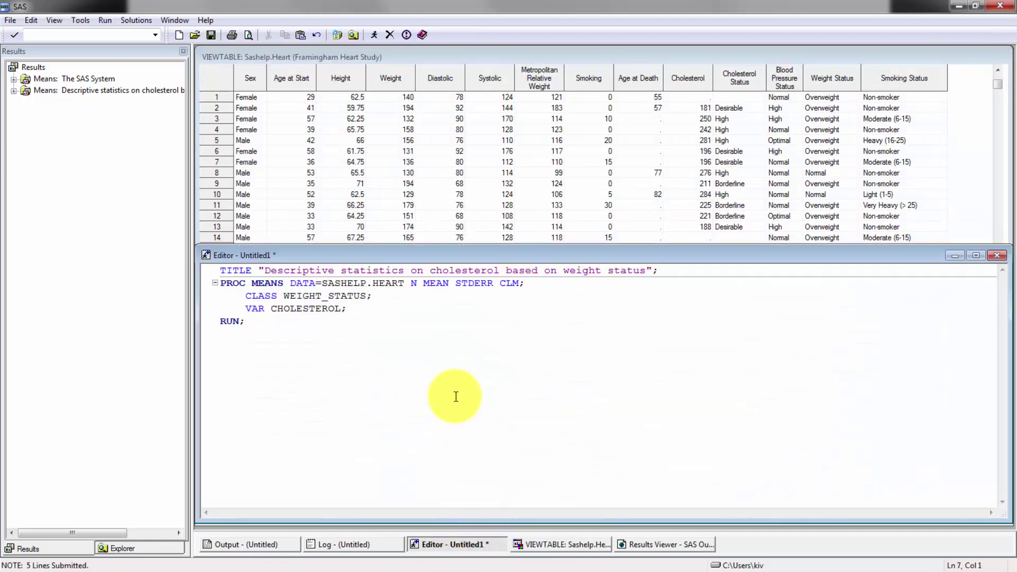
text(T)
key(BackSpace)
key(BackSpace)
text(ODS GRAPHICS ON)
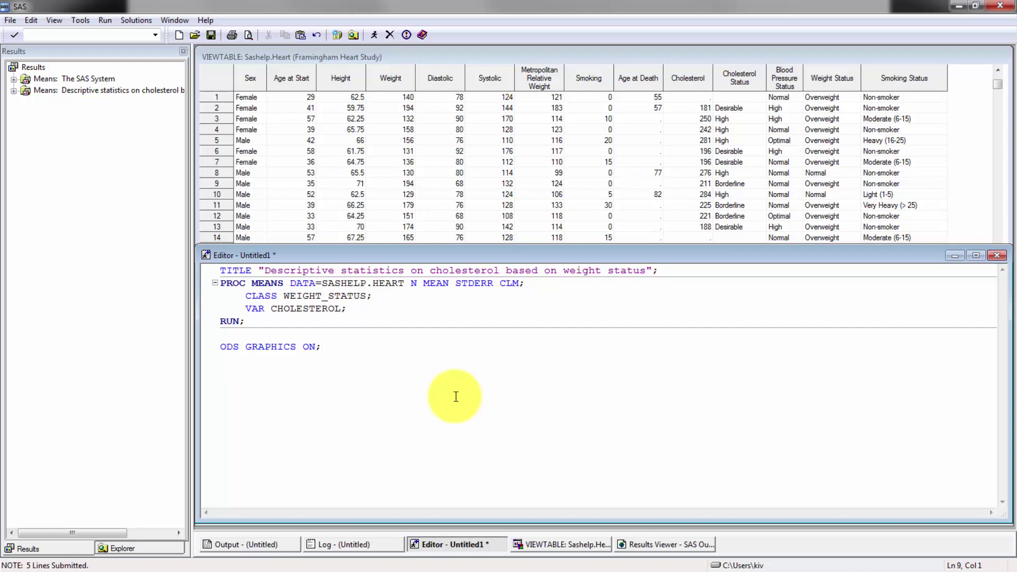
Add the statement TITLE "HISTOGRAM AND PROBABILTY PLOT FOR CHOLESTEROL BY WEIGHT STATUS"; below ODS GRAPHICS ON
text(TITLE "HISTOGRAM AND )
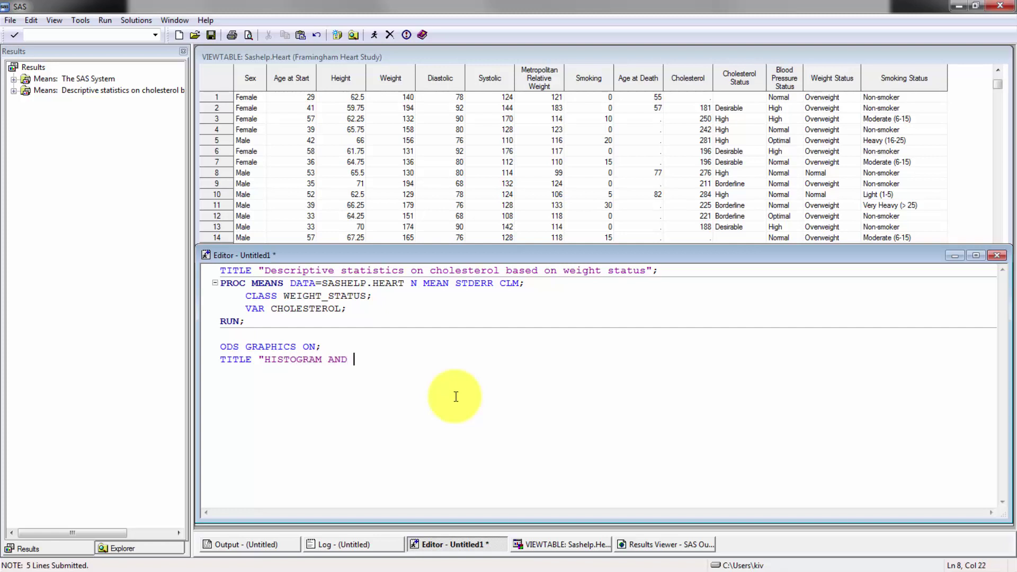
text(PROBABILTY )
text(PLOT )
text(FOR CHOE)
text(S)
key(BackSpace)
key(BackSpace)
text(LE "HI)
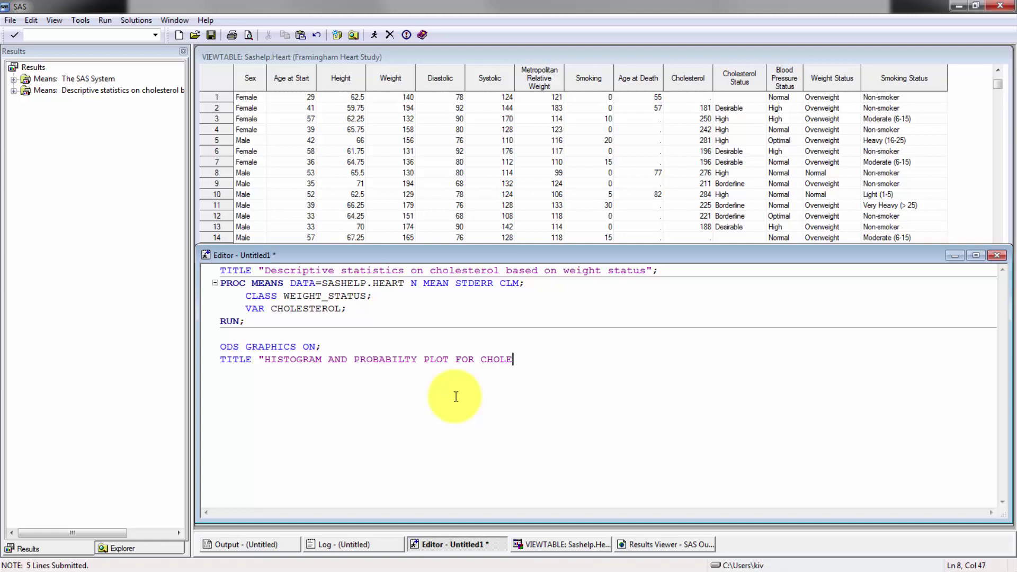
text(STEROL BY WEIGHT ST)
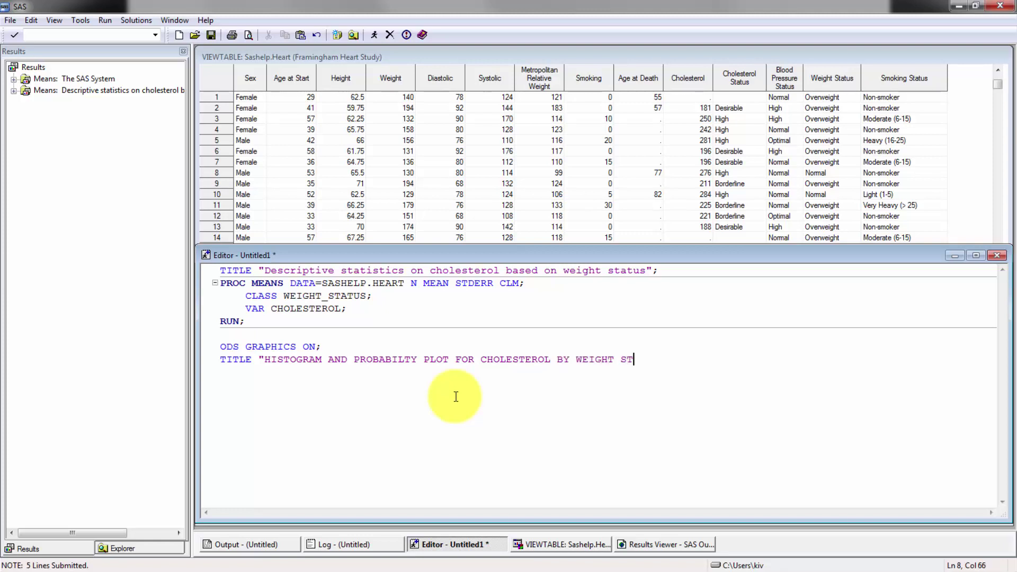
text(ATUS";)
key(Return)
Start a PROC UNIVARIATE DATA=SASHELP.HEART; block under the new title, with the indented statement CLASS WEIGHT_STATUS;
text(PROC )
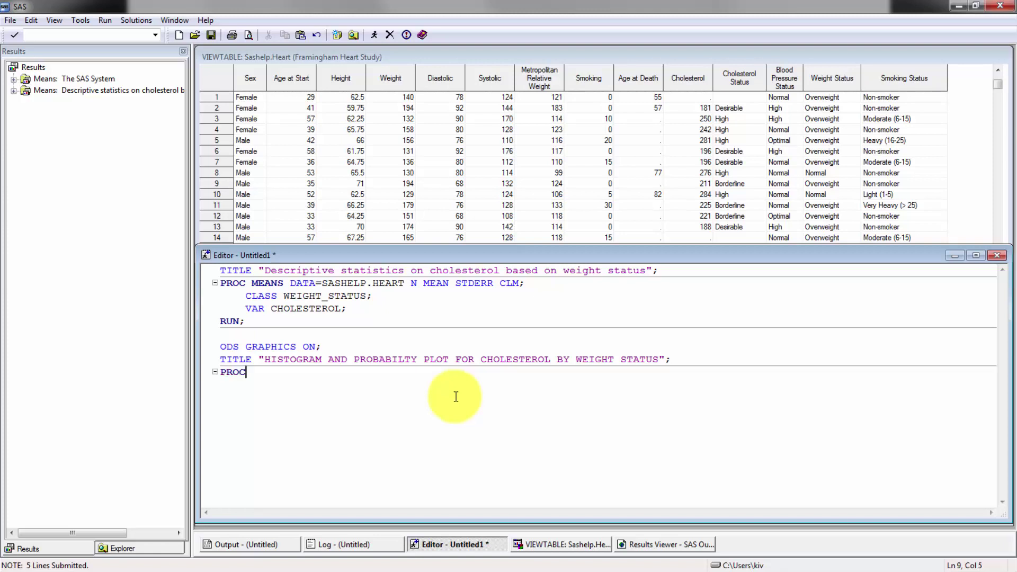
text(UNIVARIATE)
text(DATA)
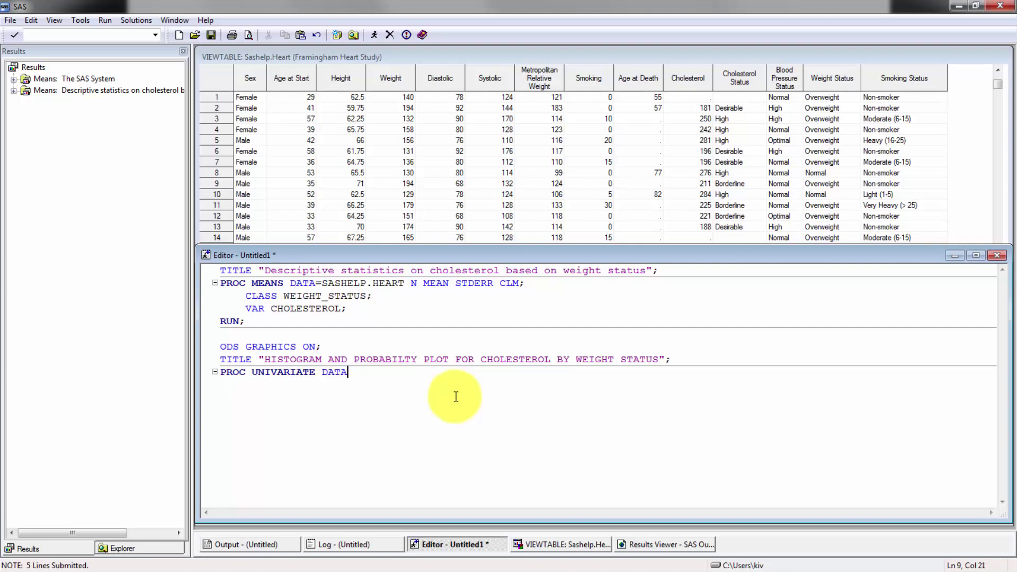
text(=SASHELP.HEART;)
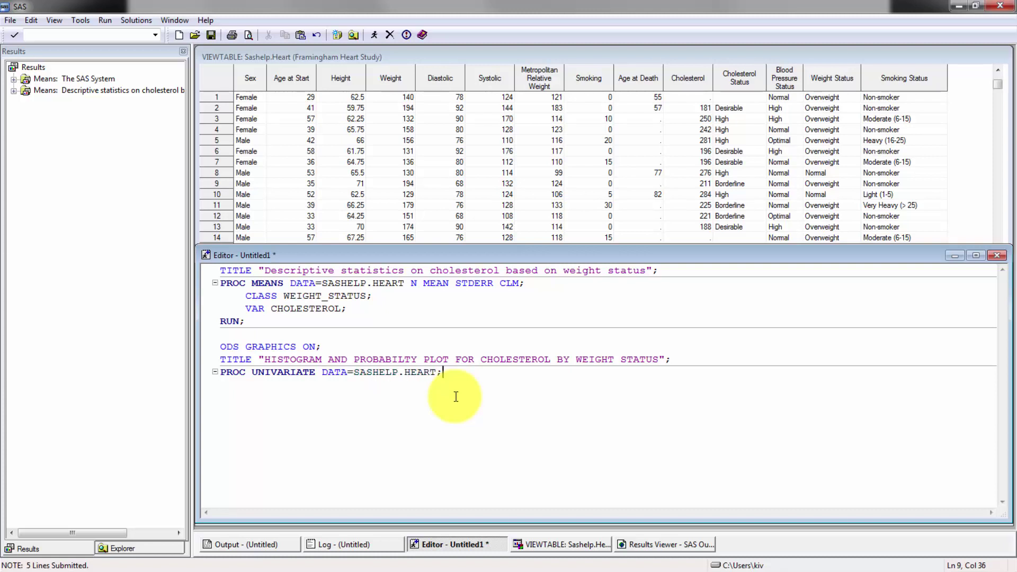
key(Return)
text(CLASS WEIGHT-)
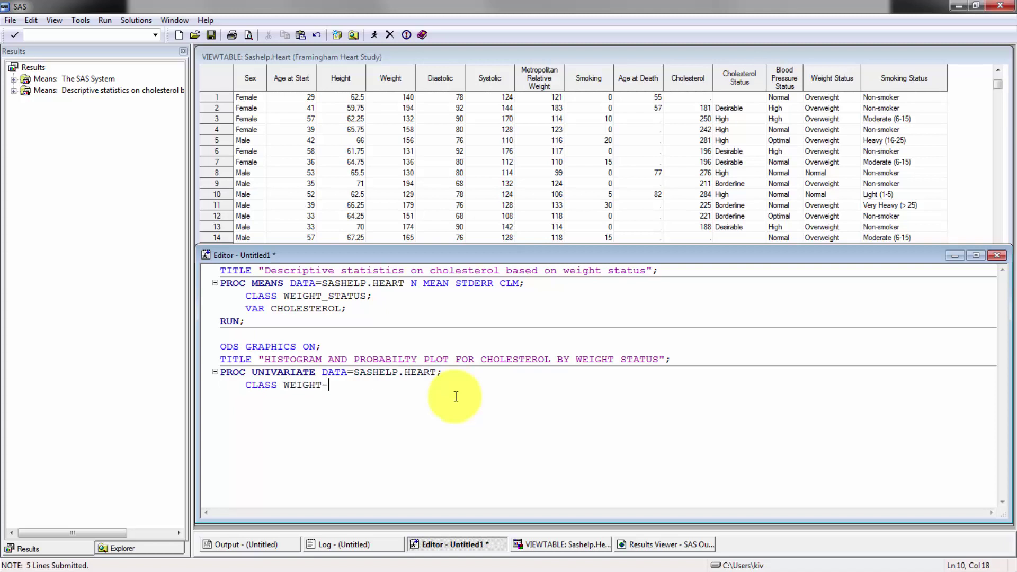
text(_STAT)
key(BackSpace)
text(TUS;)
key(Return)
Add the analysis variable statement VAR CHOLESTEROL; below the CLASS statement of the UNIVARIATE block
text(VAR CATEGOR)
key(BackSpace)
key(BackSpace)
key(BackSpace)
key(BackSpace)
key(BackSpace)
key(BackSpace)
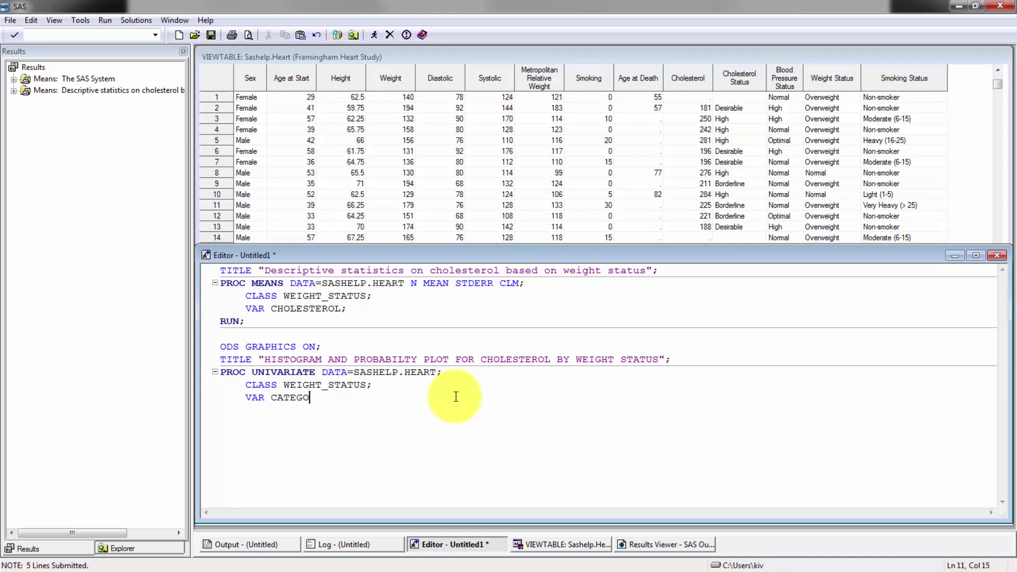
text(HOLESTOE)
key(BackSpace)
key(BackSpace)
text(EROL;)
key(Return)
Add the statement HISTOGRAM CHOLESTEROL; below the VAR statement of the UNIVARIATE block
text(HIST)
key(BackSpace)
key(BackSpace)
key(BackSpace)
key(BackSpace)
text(HISTOGRAM CHOLES)
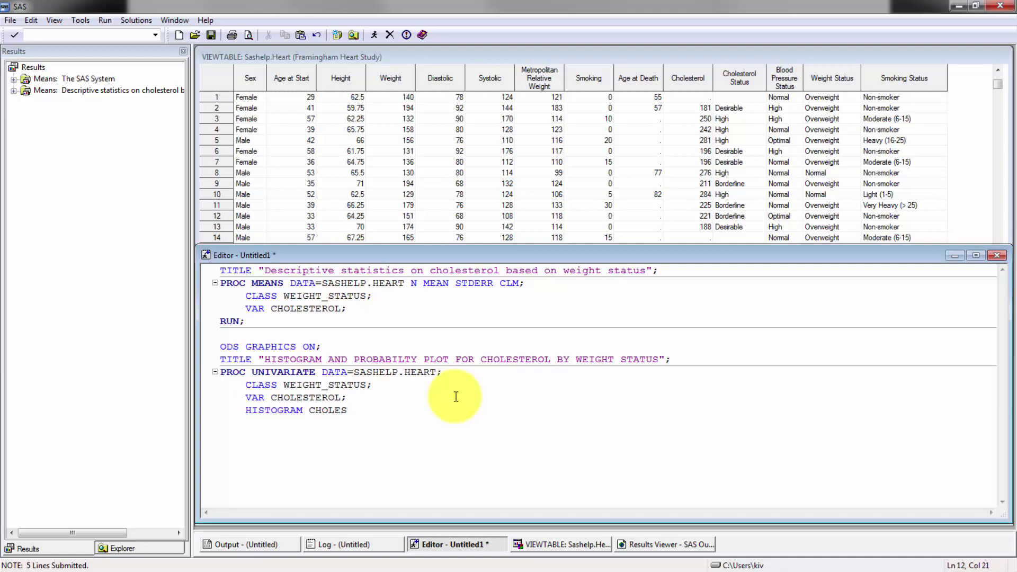
text(TEROL ;)
key(Return)
Add the statement INSET SKEWNESS KURTOSIS; below the HISTOGRAM statement
text(INSET)
text(SLEWNESS)
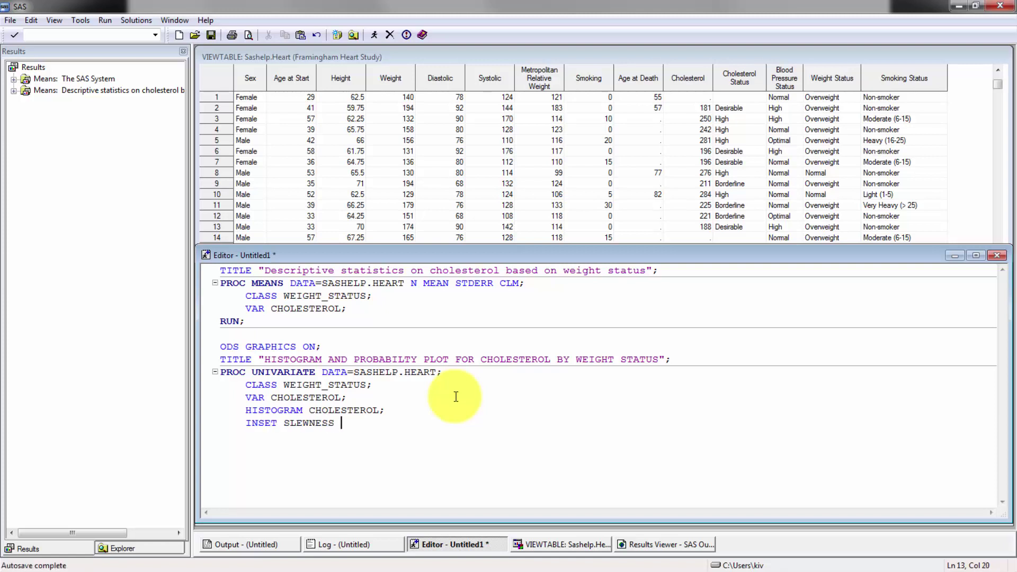
key(BackSpace)
key(BackSpace)
key(BackSpace)
key(BackSpace)
key(BackSpace)
key(BackSpace)
key(BackSpace)
text(KEWNESS KURTOSIS)
key(Return)
Duplicate the HISTOGRAM and INSET lines directly below and change the copied plot statement to PROBPLOT CHOLESTEROL;
drag(438, 431, 212, 411)
key(ctrl+c)
click(216, 437)
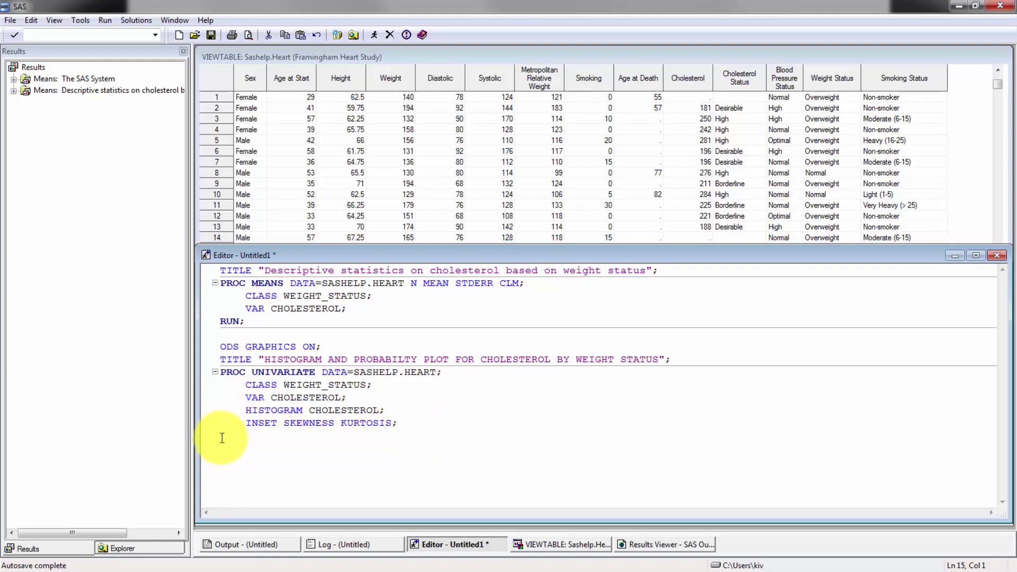
key(ctrl+v)
drag(302, 435, 245, 436)
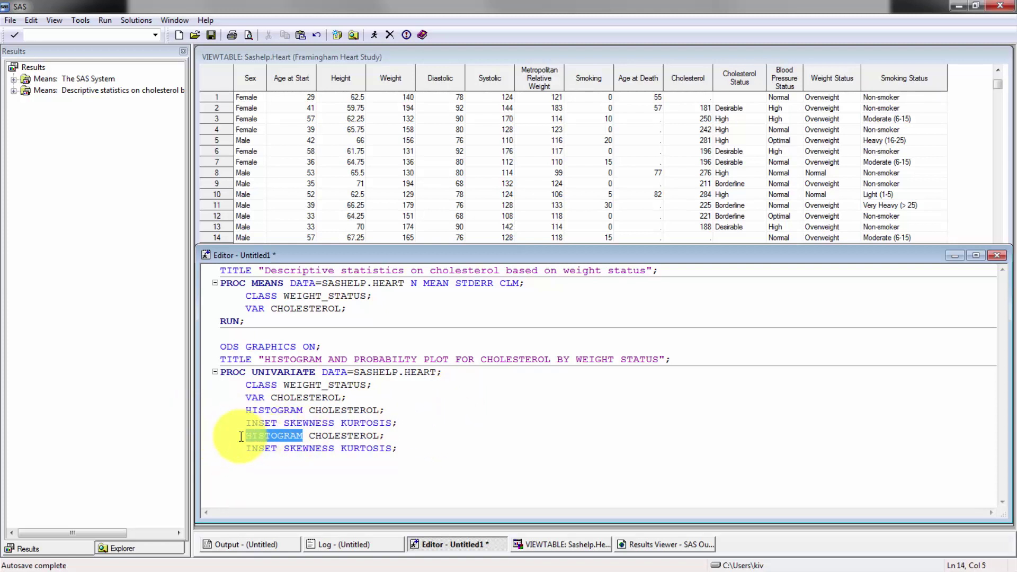
text(PRO)
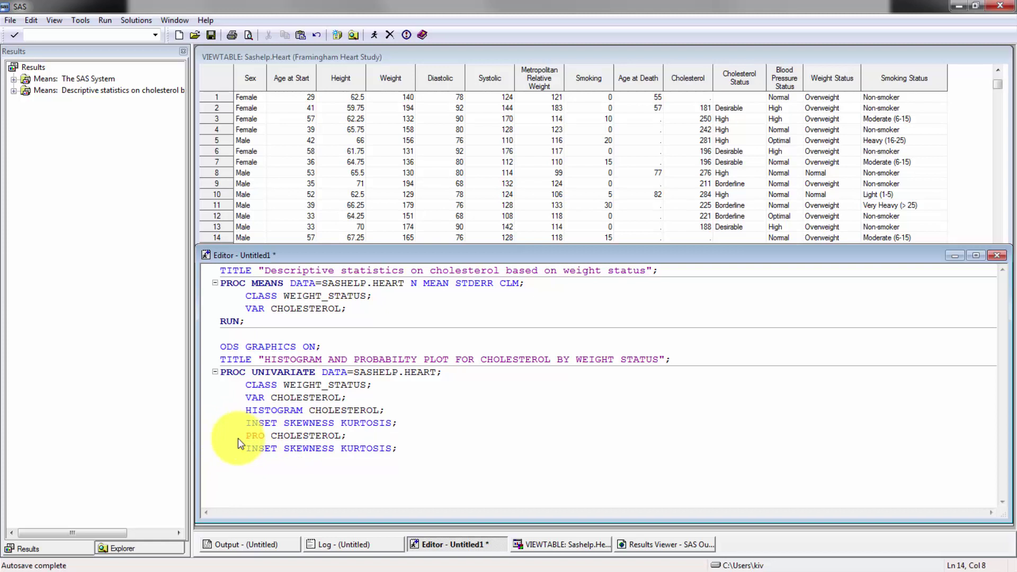
text(BPLOT)
key(Down)
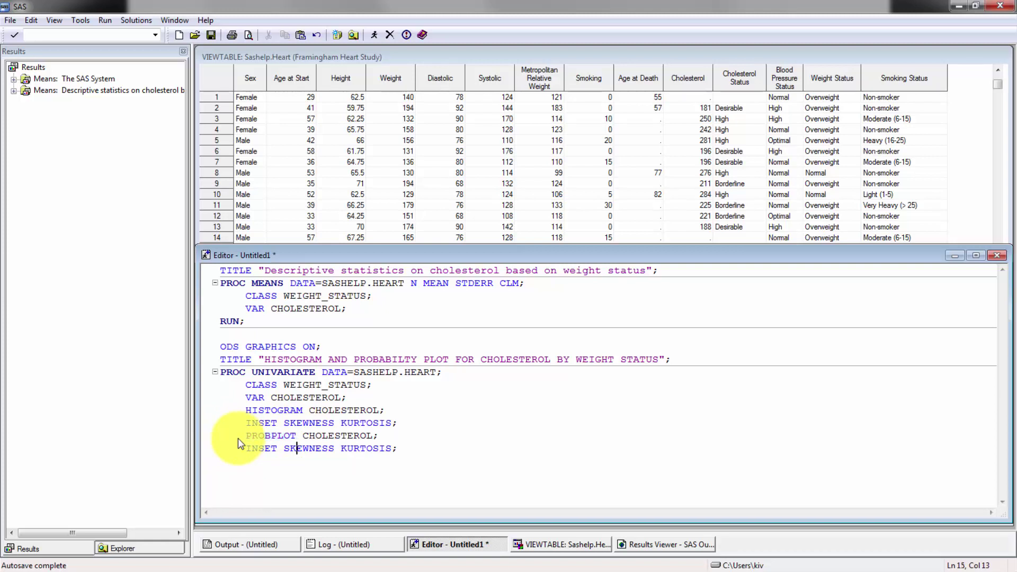
End the UNIVARIATE block with RUN; below the second INSET statement
key(End)
key(Down)
text(RUN;)
key(Return)
key(Return)
Add the statement ODS GRAPHICS OFF; at the end of the program, separated from RUN by a blank line
text(ODS)
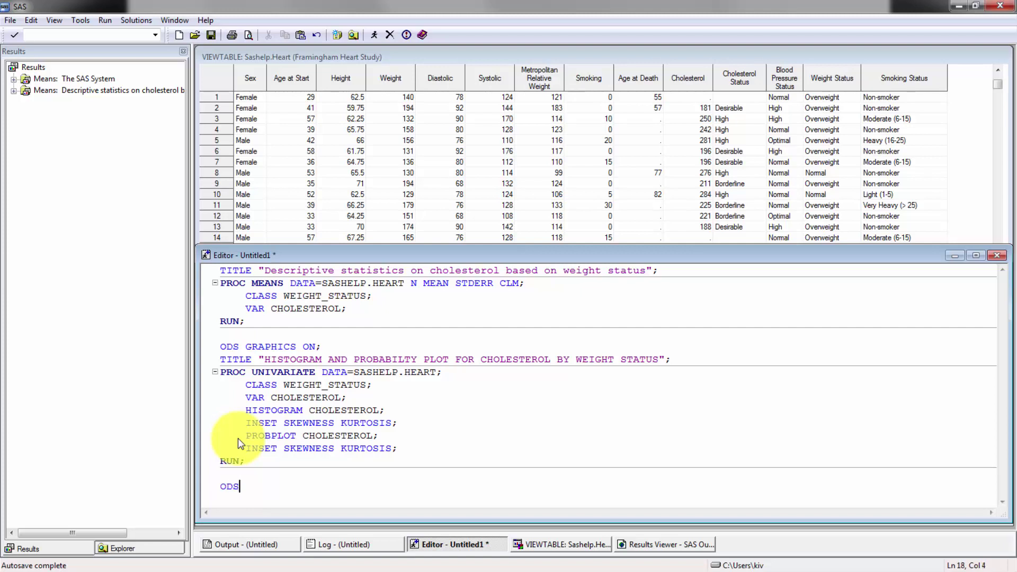
text(GRAPHIC)
key(Left)
key(Left)
key(Left)
key(Left)
key(Left)
key(Left)
key(Left)
key(End)
text(S OFF;)
key(Return)
Submit only the ODS GRAPHICS ON; line, check the log, and return to the editor
drag(347, 359, 318, 352)
click(327, 345)
drag(204, 362, 223, 347)
click(223, 348)
drag(322, 346, 220, 347)
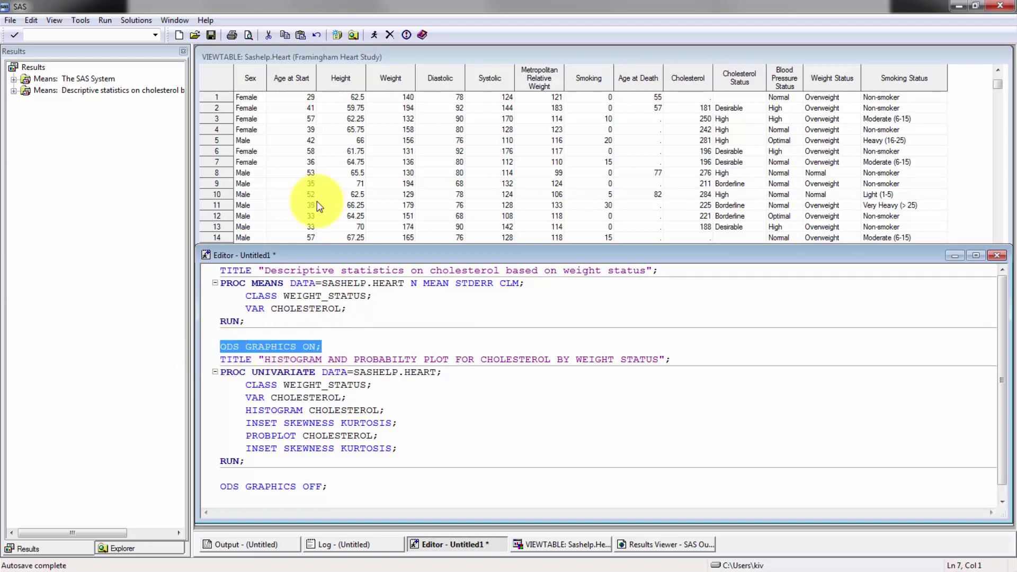
click(373, 35)
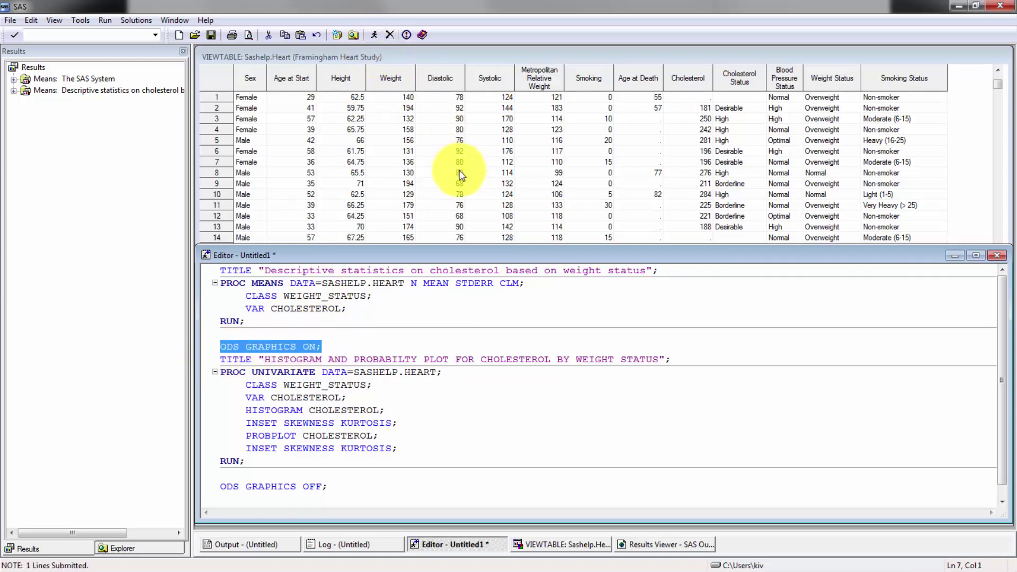
click(336, 545)
click(424, 546)
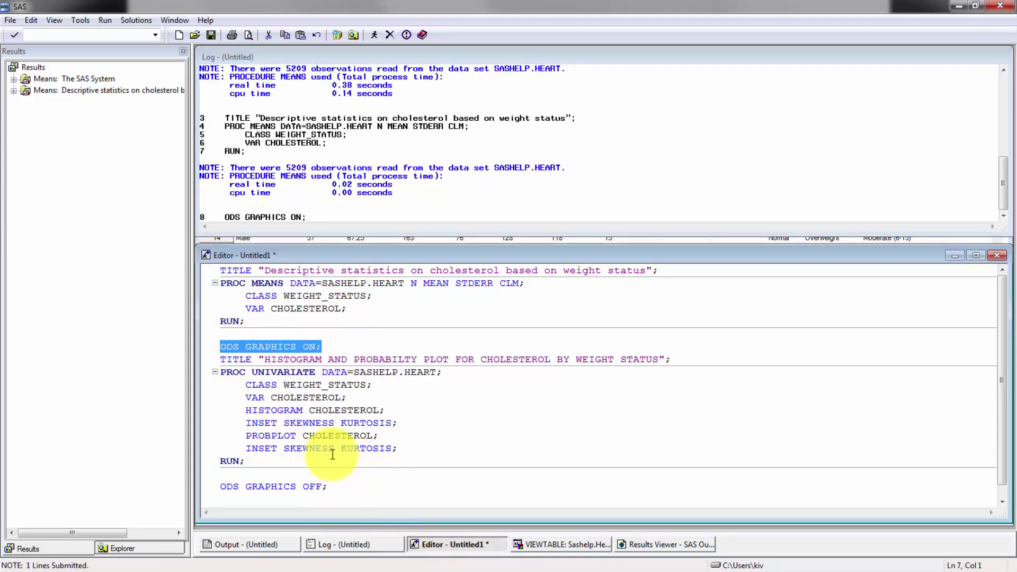
Submit the UNIVARIATE code from its TITLE statement through RUN
drag(334, 448, 246, 398)
drag(245, 460, 220, 359)
click(374, 33)
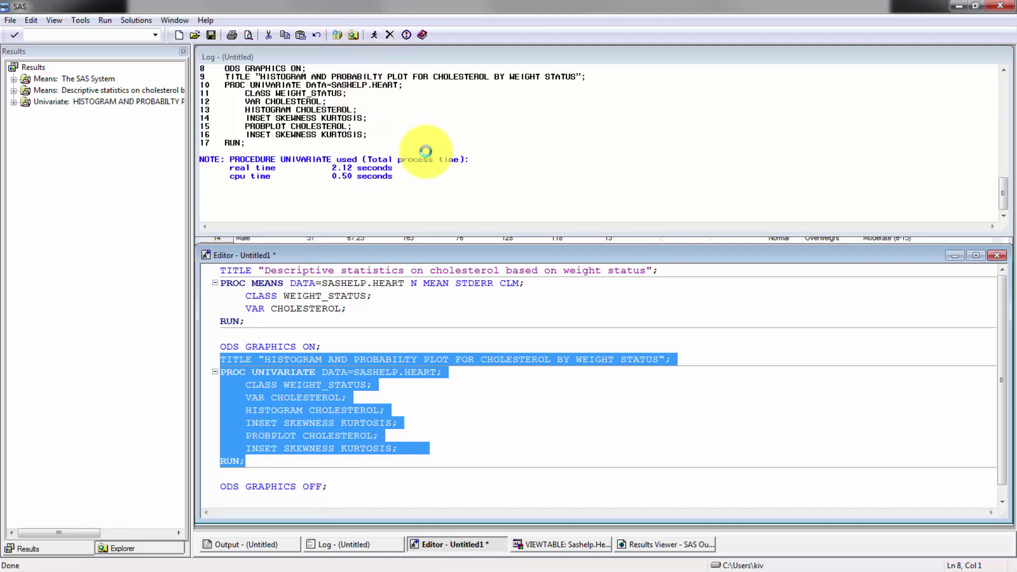
Review the Moments and Basic Statistical Measures tables for Cholesterol in the Normal weight status group of the UNIVARIATE results
click(640, 544)
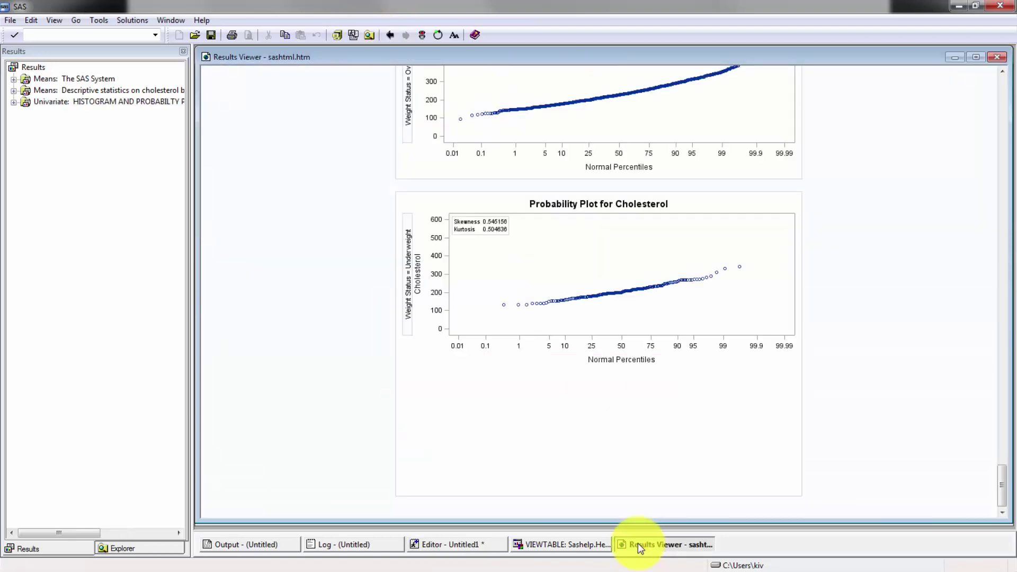
scroll(685, 416, up, 20)
scroll(737, 408, up, 20)
scroll(738, 404, down, 2)
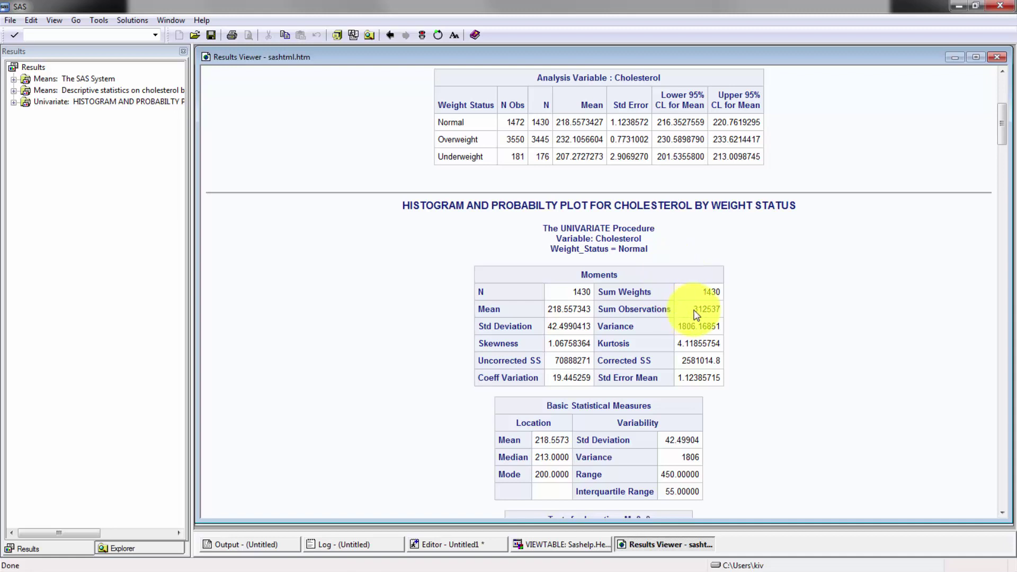
scroll(695, 316, down, 3)
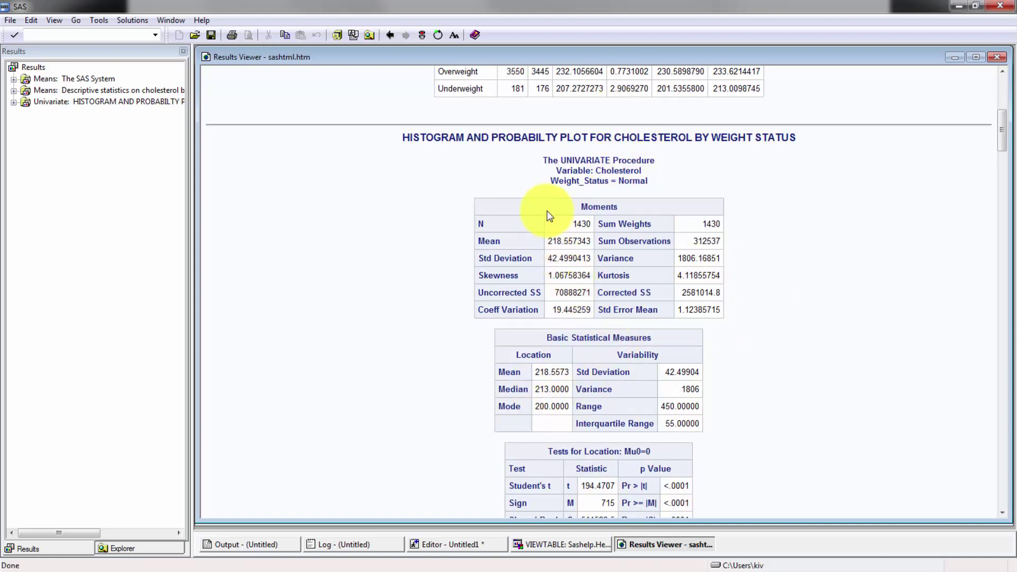
drag(567, 177, 620, 192)
click(620, 192)
drag(555, 174, 626, 179)
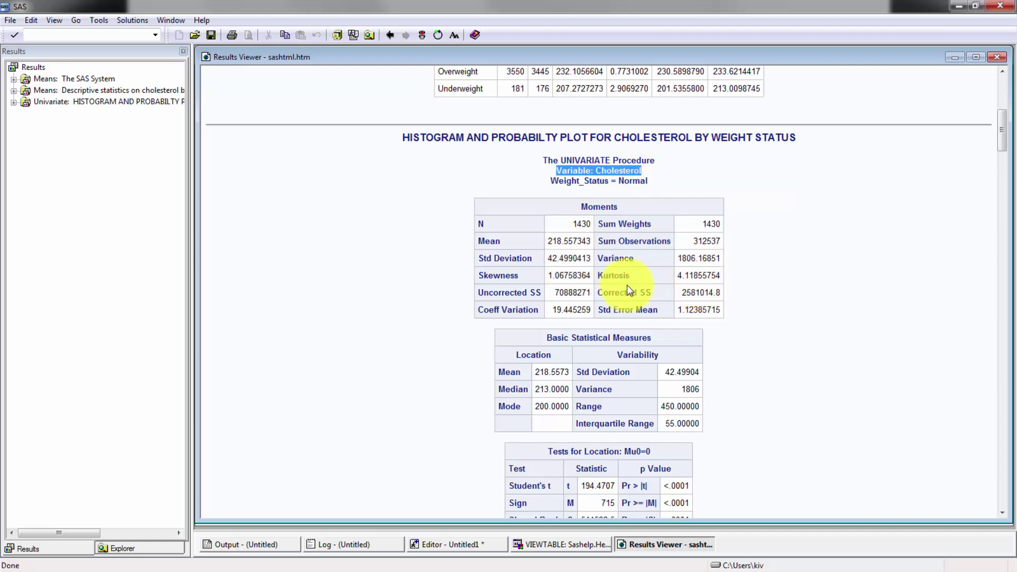
scroll(566, 283, down, 3)
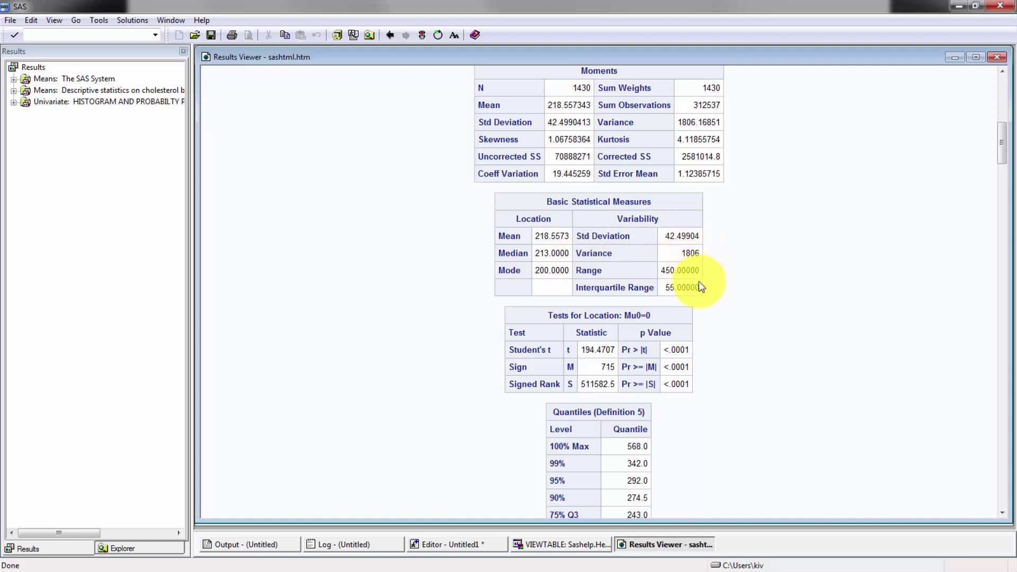
scroll(704, 286, down, 2)
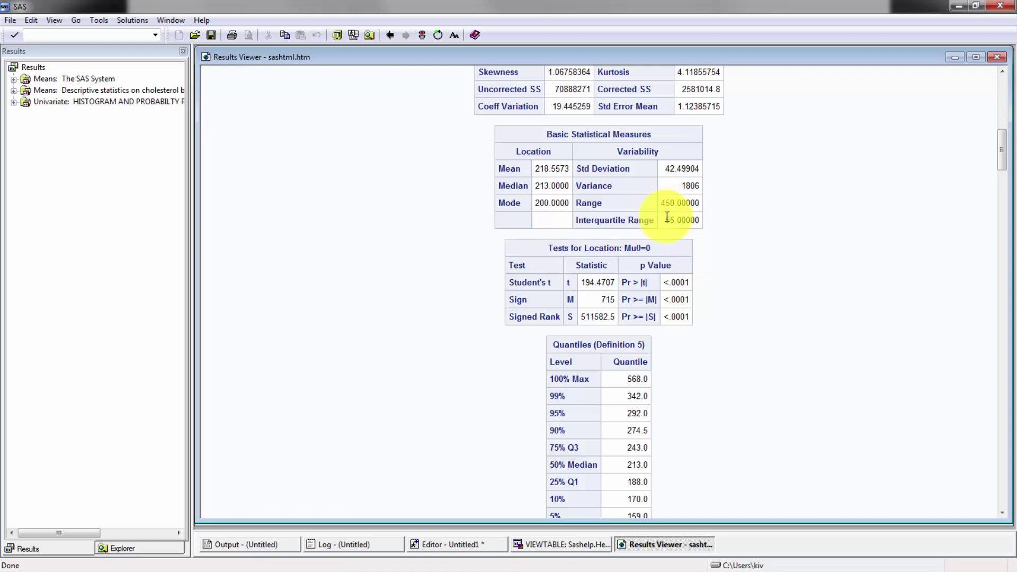
Compare the Normal group's quartiles, maximum and minimum in the Quantiles table with its interquartile range and range
scroll(660, 214, down, 5)
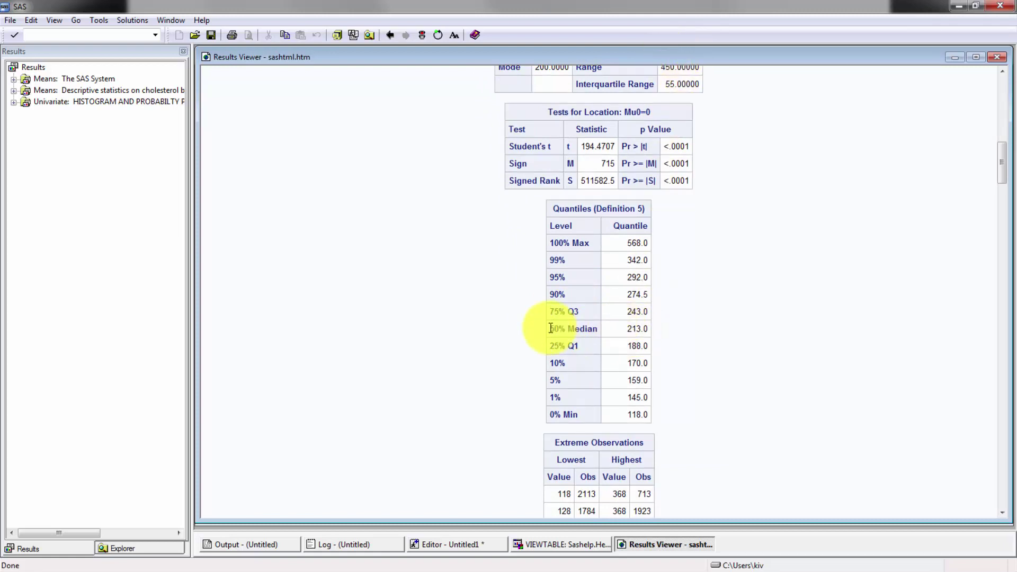
drag(548, 312, 649, 312)
drag(551, 345, 644, 351)
scroll(695, 288, up, 3)
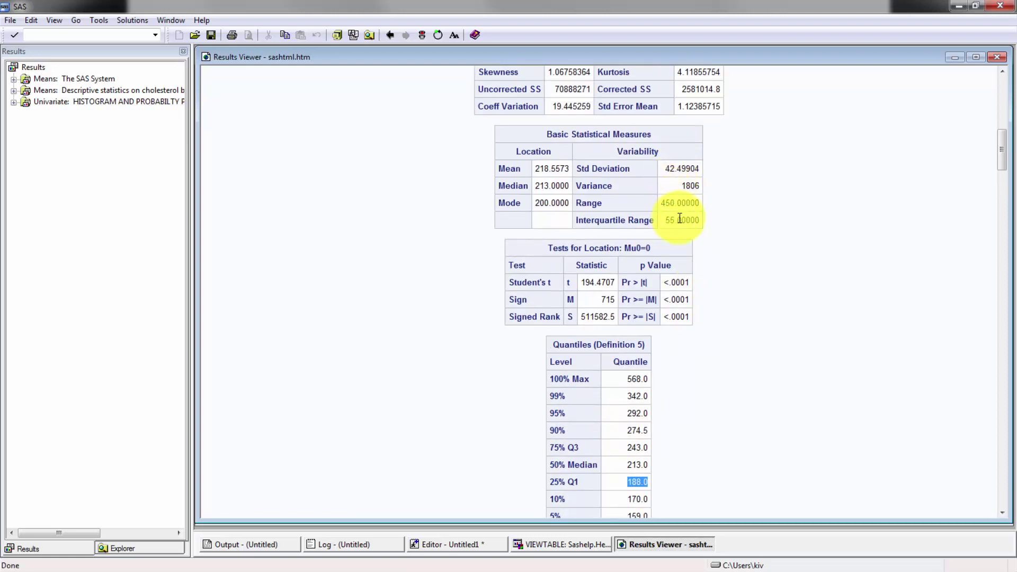
scroll(683, 214, down, 3)
drag(624, 243, 652, 248)
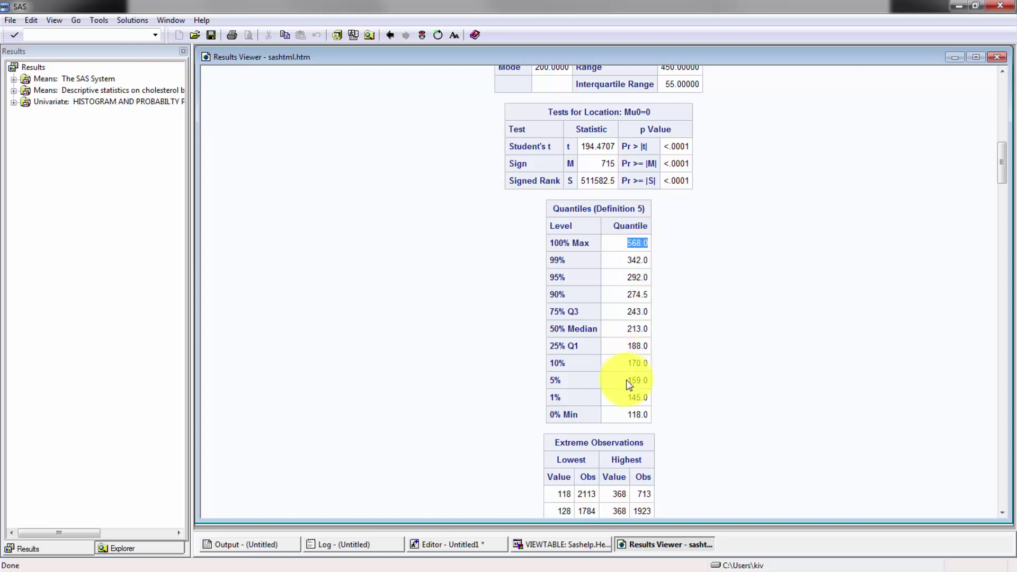
drag(625, 414, 647, 415)
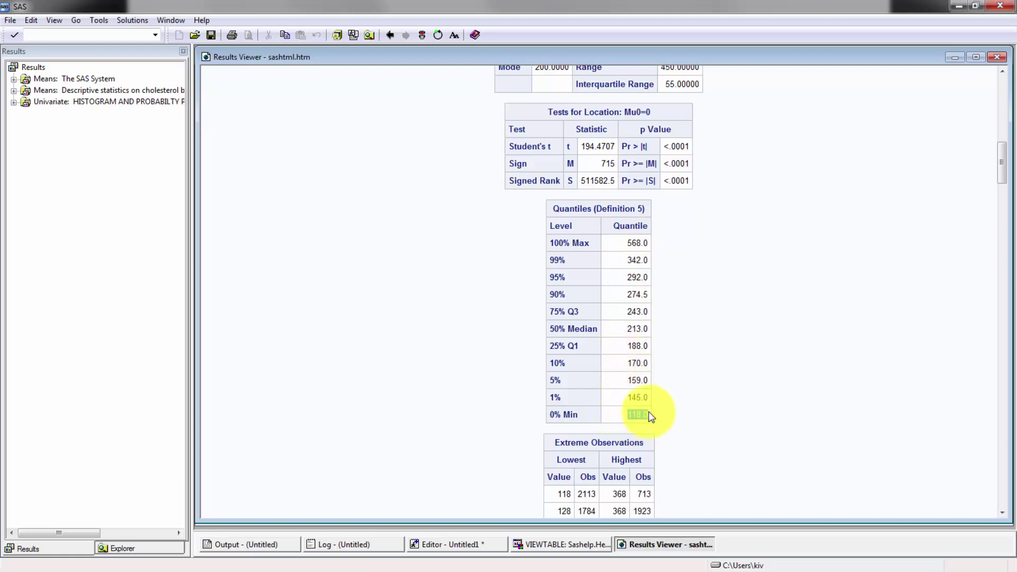
scroll(636, 307, up, 1)
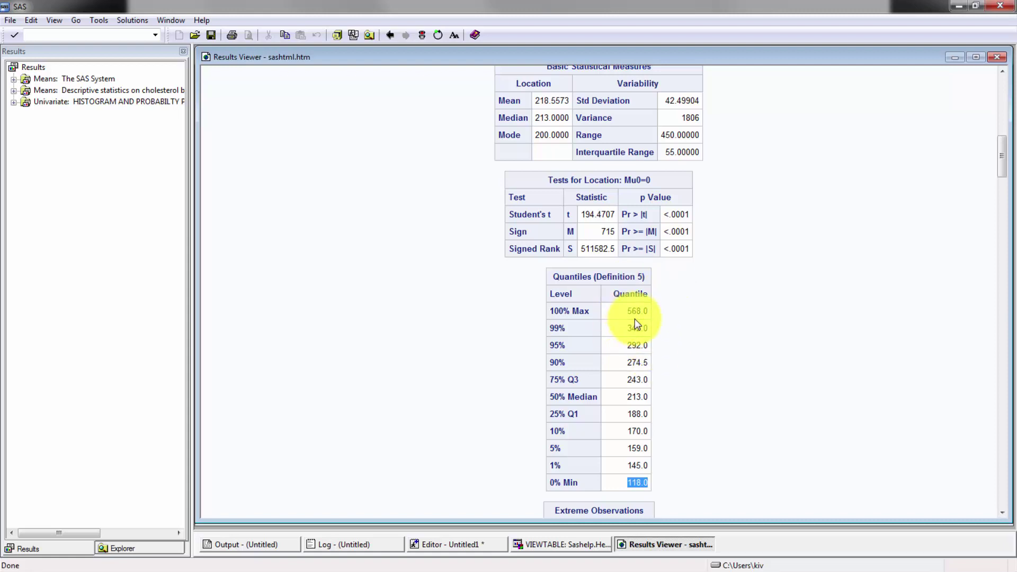
drag(619, 330, 650, 315)
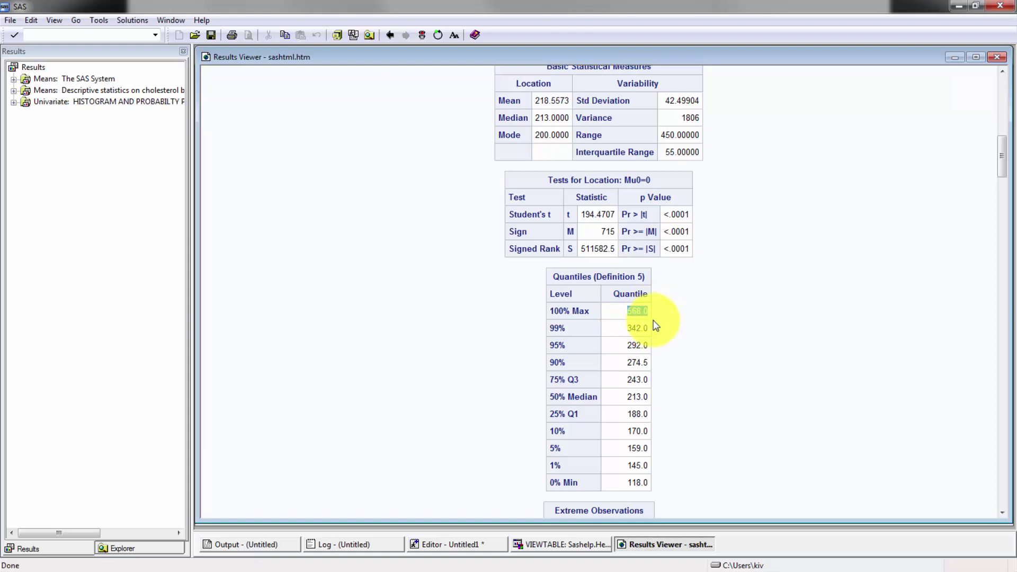
click(711, 303)
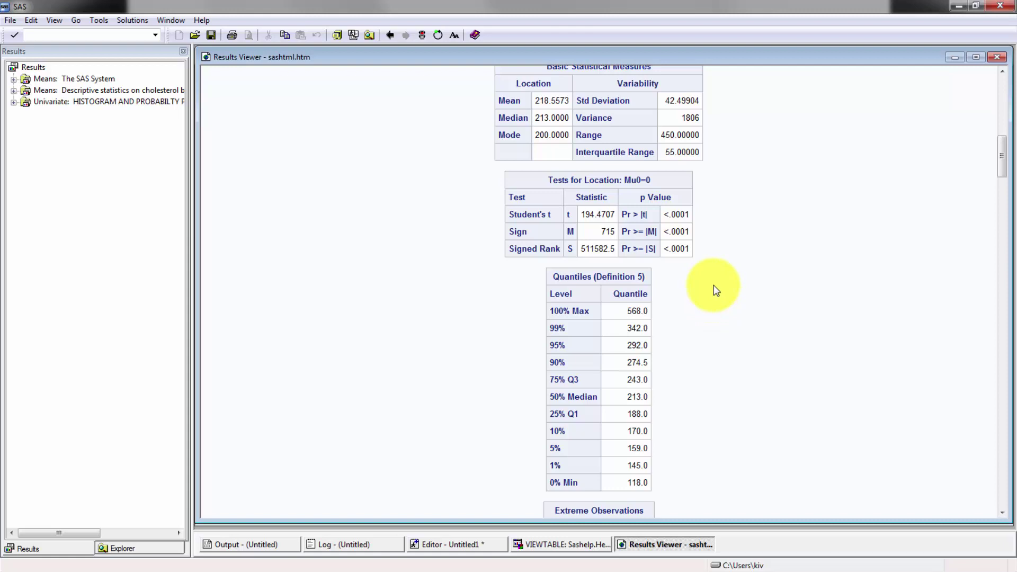
scroll(707, 289, up, 3)
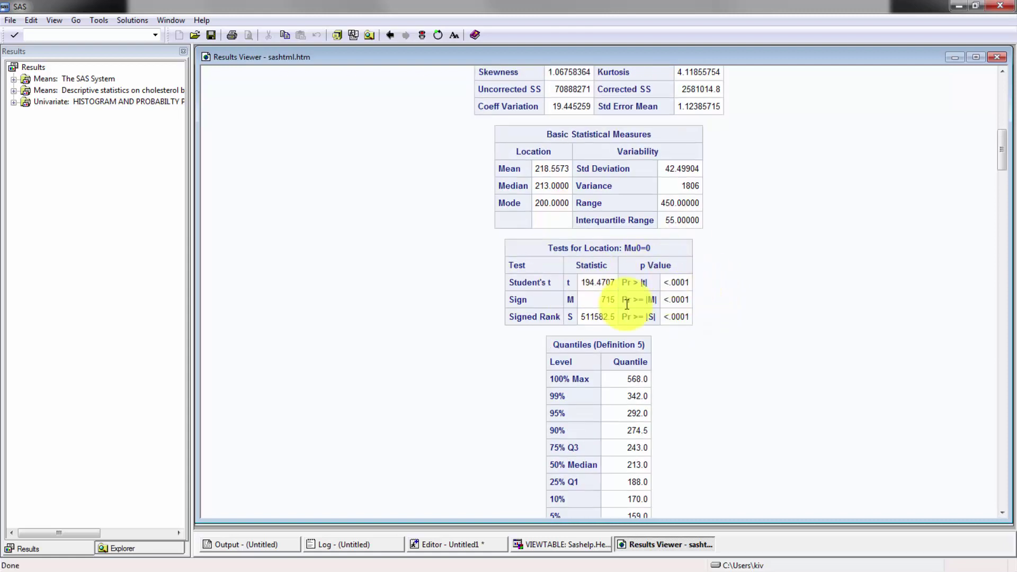
scroll(715, 360, down, 3)
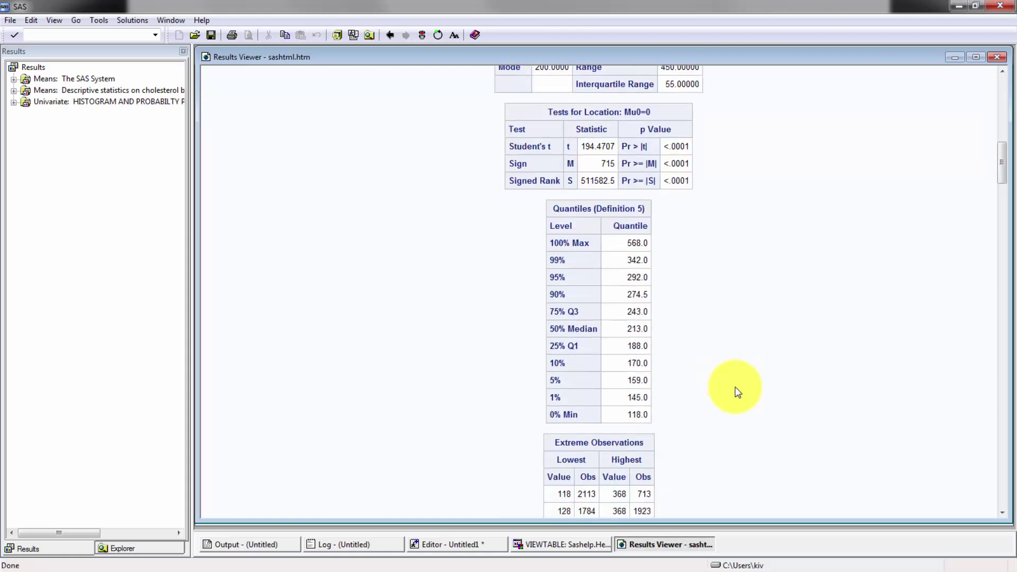
Examine the cholesterol histograms for the Normal, Overweight and Underweight groups, including their skewness and kurtosis insets
scroll(734, 390, down, 3)
scroll(736, 389, down, 4)
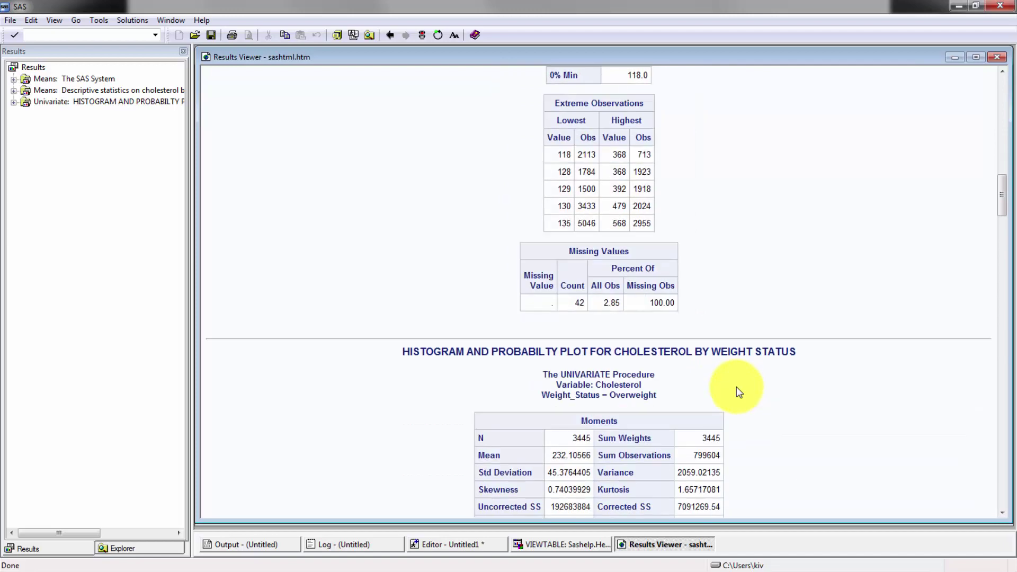
scroll(725, 339, down, 6)
scroll(726, 339, down, 12)
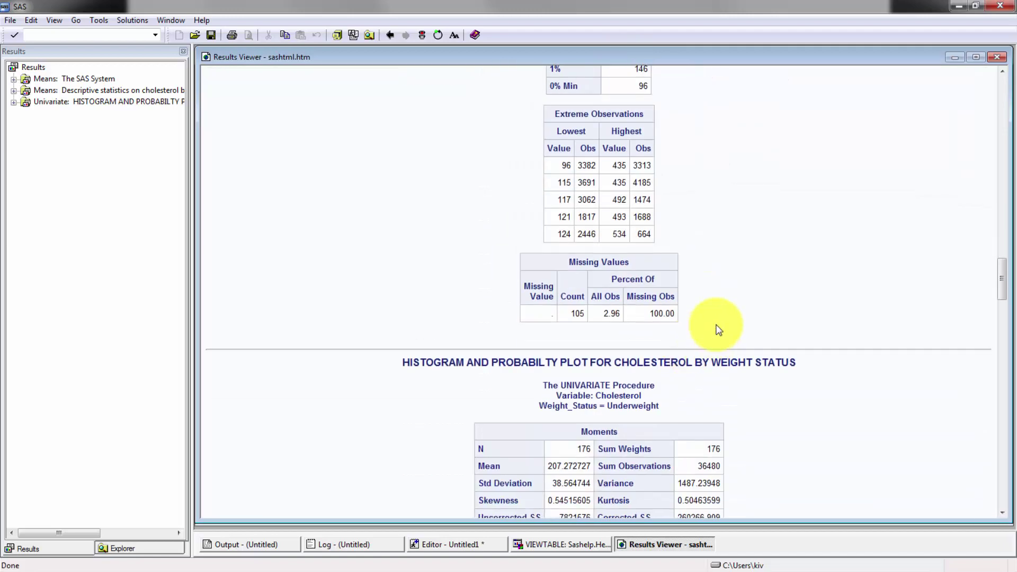
scroll(721, 350, down, 12)
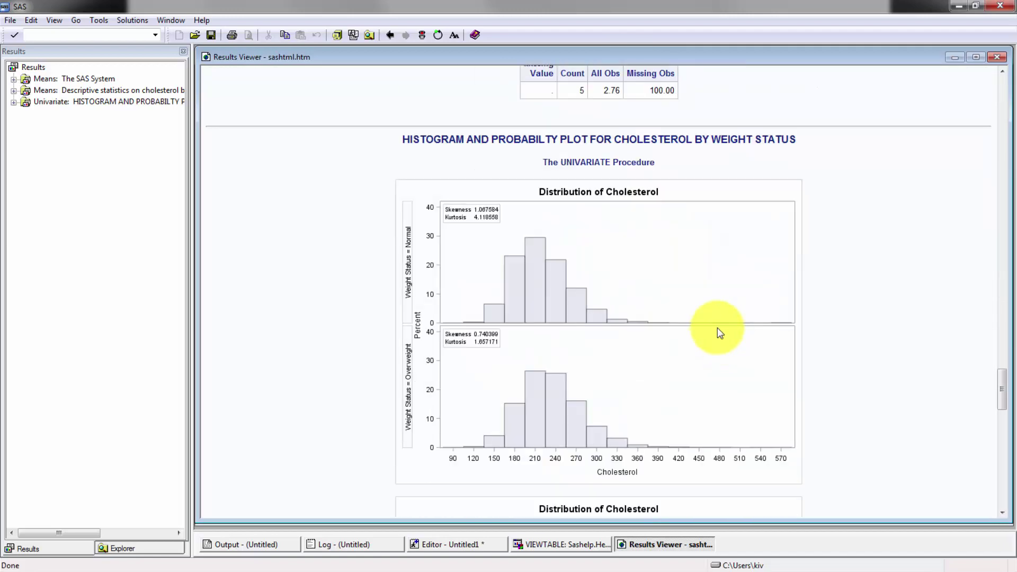
scroll(688, 309, down, 5)
scroll(494, 246, up, 4)
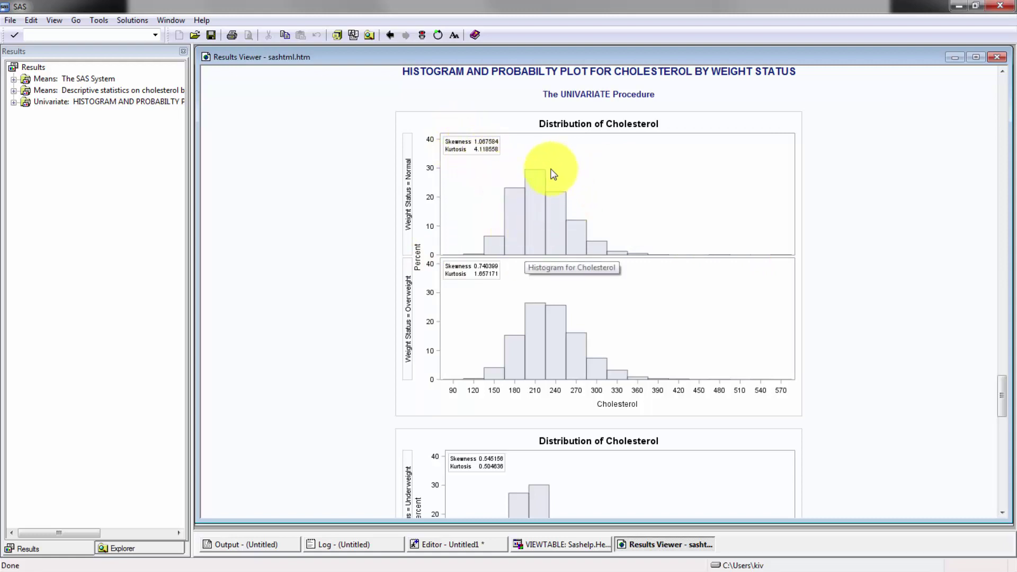
scroll(634, 119, up, 5)
scroll(585, 233, down, 5)
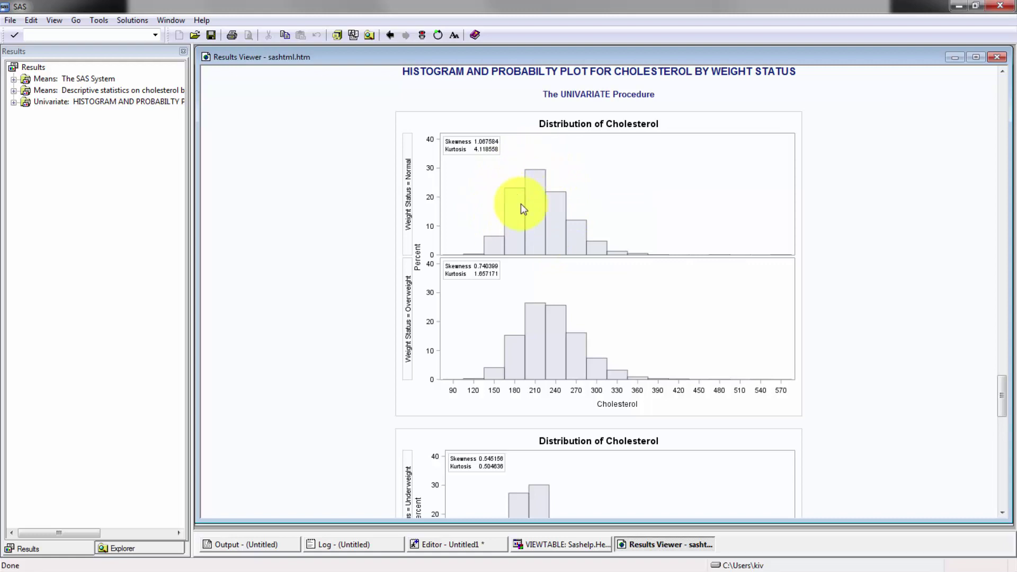
scroll(508, 217, down, 3)
scroll(514, 226, down, 3)
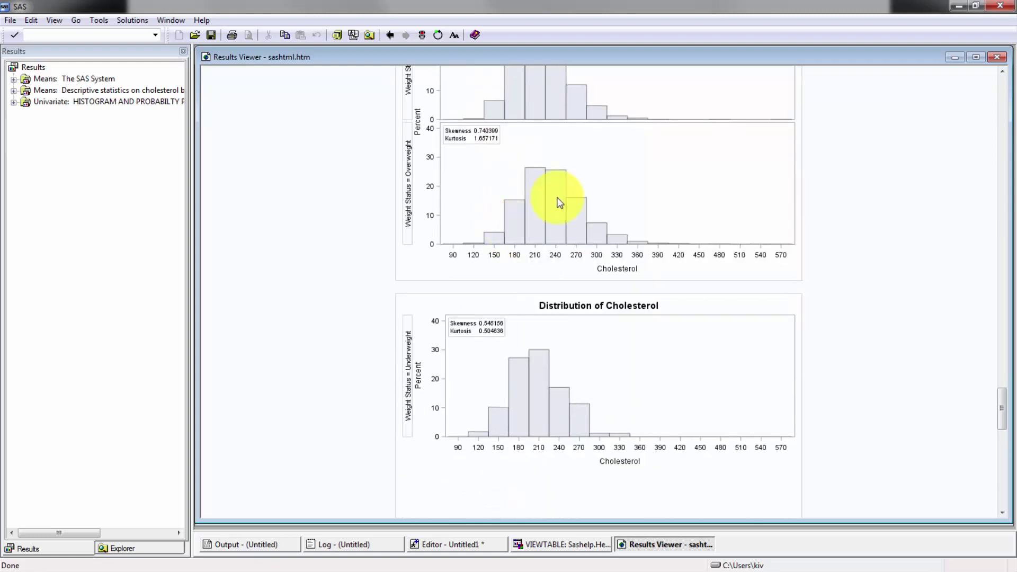
scroll(582, 180, up, 3)
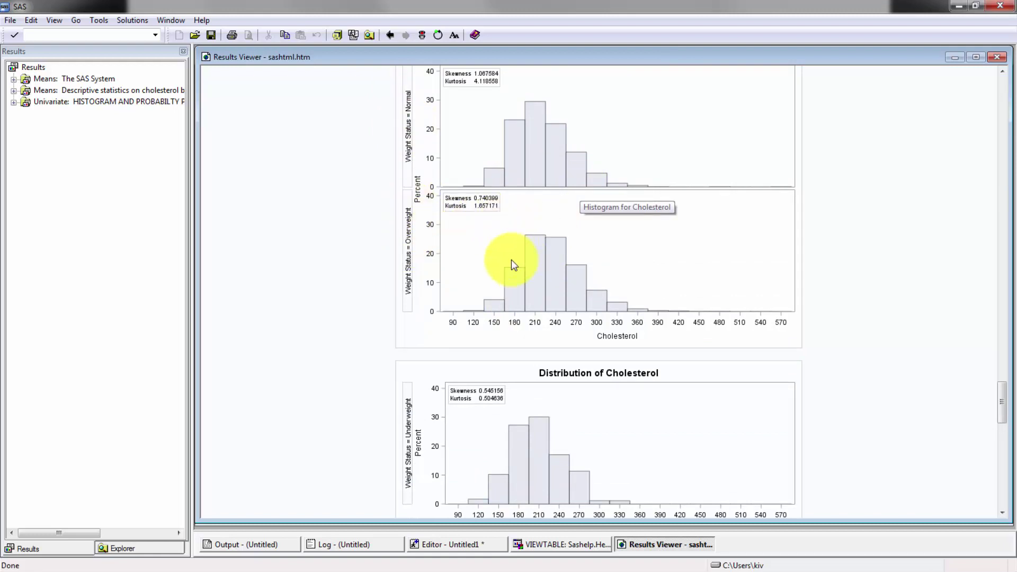
scroll(518, 253, down, 3)
scroll(518, 255, down, 3)
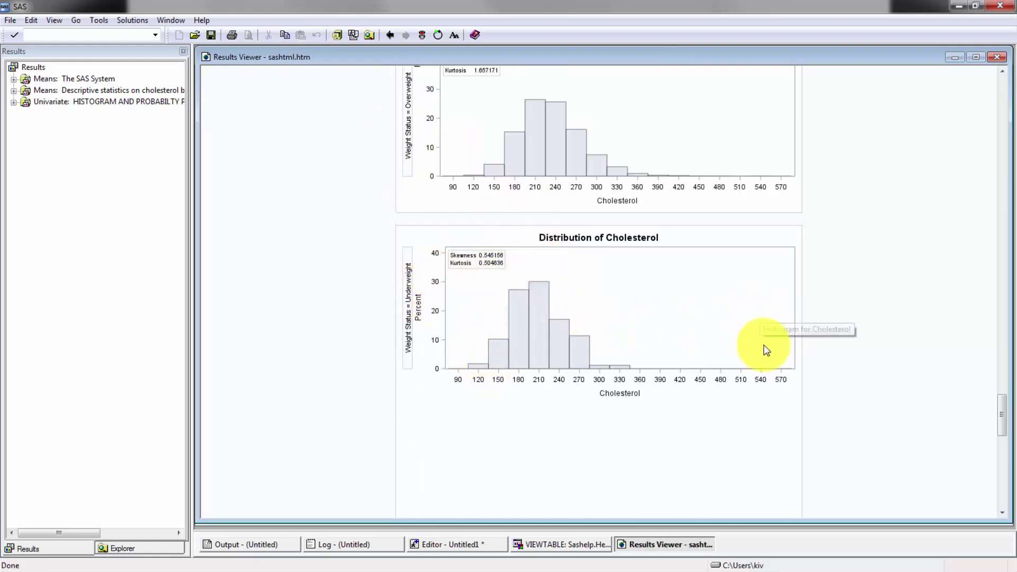
Examine the cholesterol probability plots for all three weight status groups, from Normal through Underweight
scroll(841, 323, down, 20)
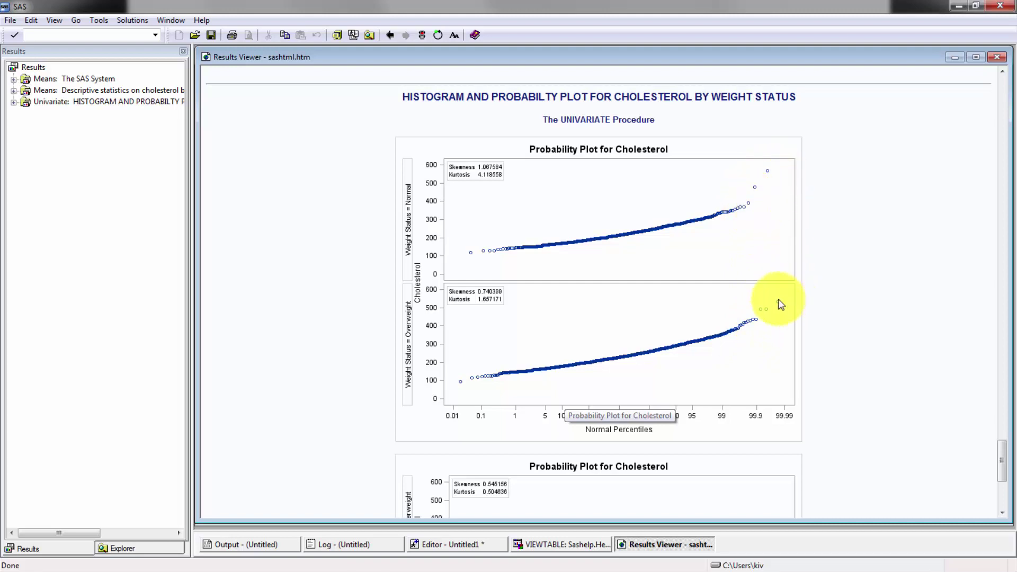
scroll(784, 317, down, 2)
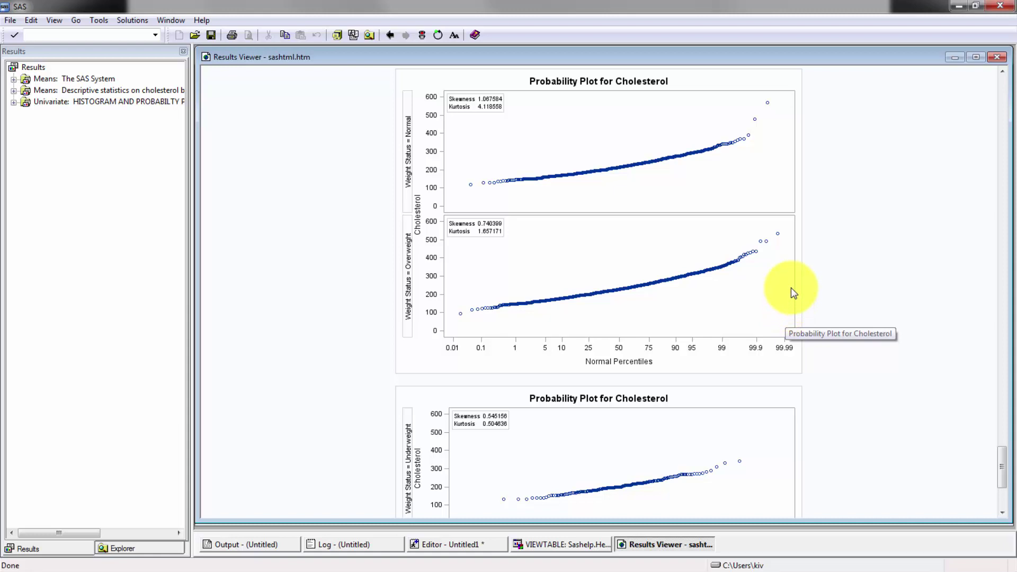
scroll(791, 289, down, 4)
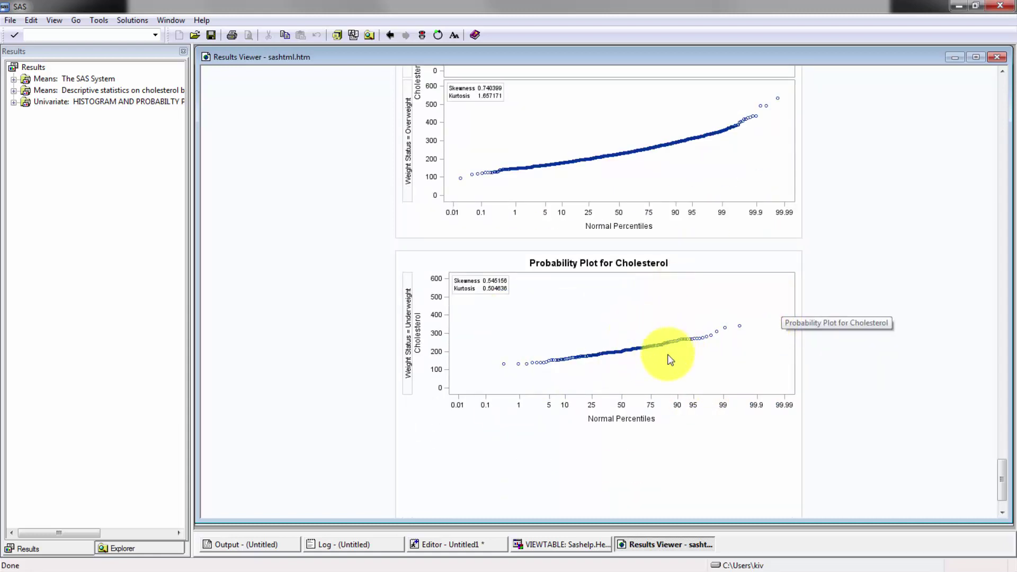
scroll(596, 381, down, 2)
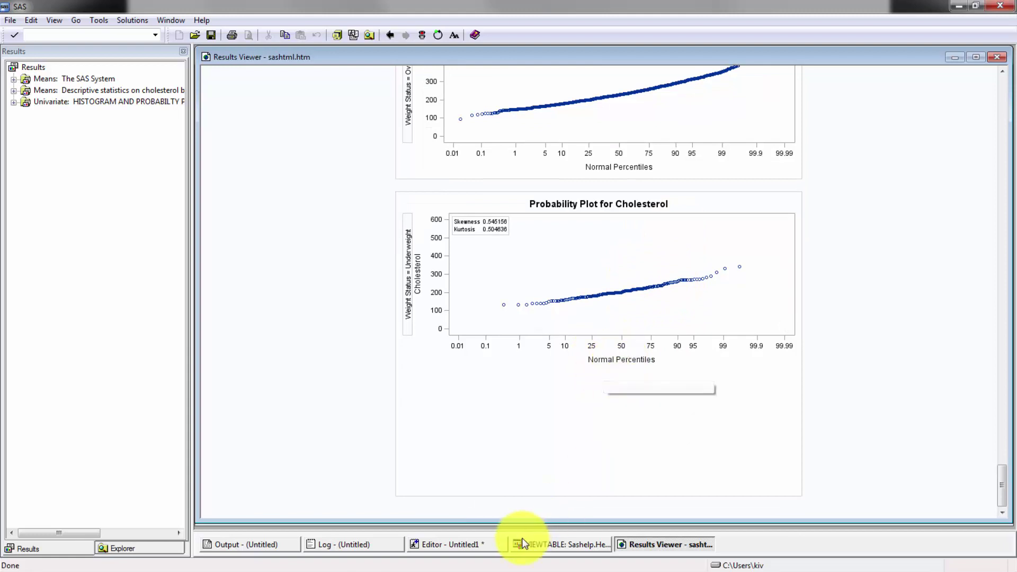
In the program editor, add the statement PROC SGPLOT DATA=SASHELP.HEART; between the UNIVARIATE block and ODS GRAPHICS OFF;
click(485, 545)
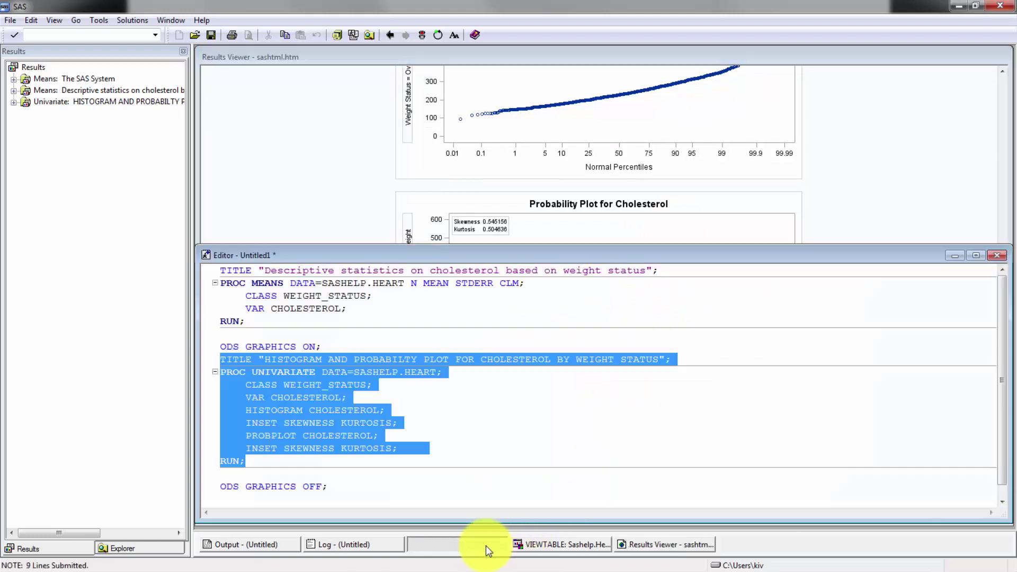
click(475, 489)
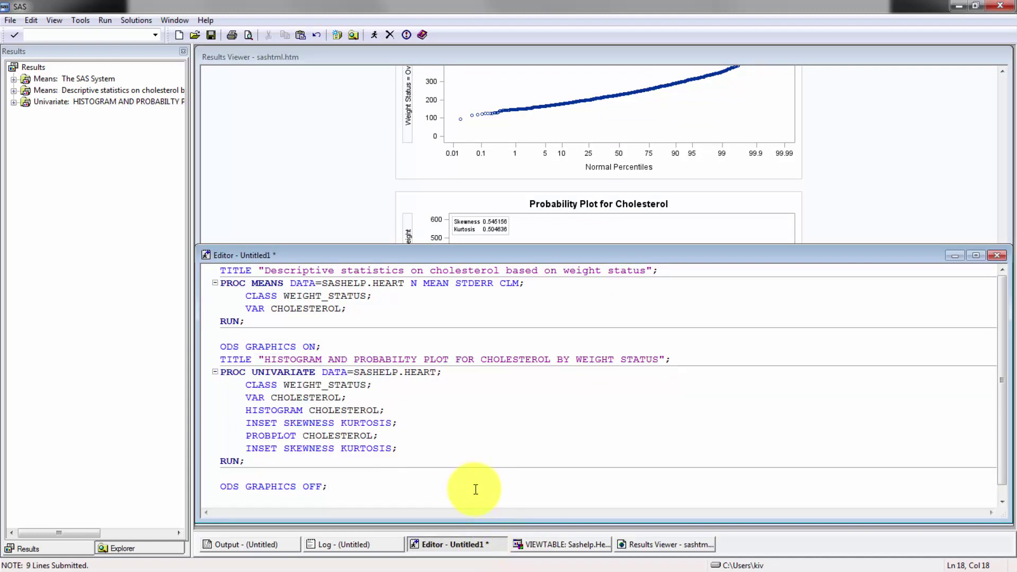
key(Up)
key(Return)
key(Down)
key(shift+End)
key(Delete)
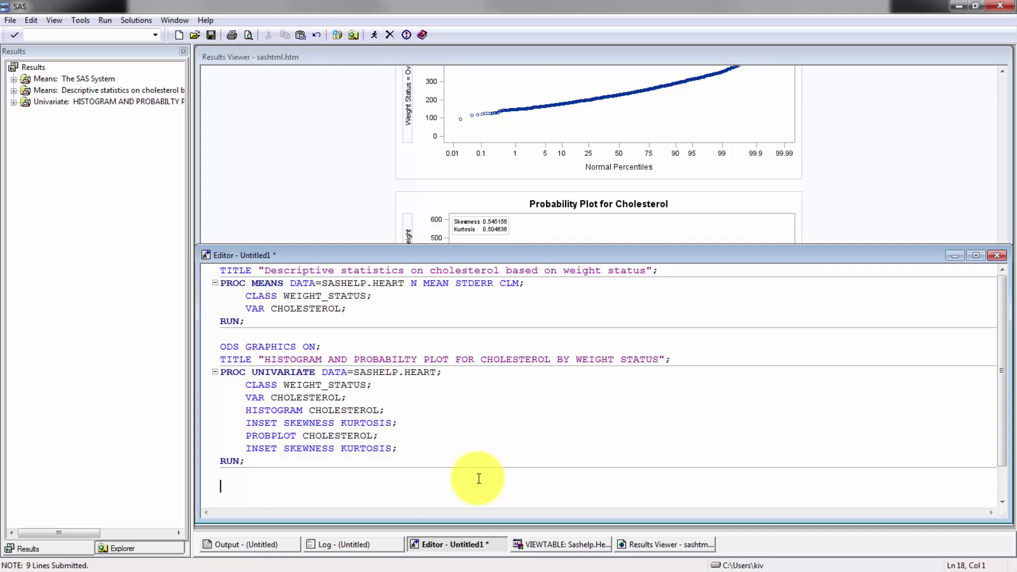
text(ROC SGPLOT DATA=SASHELP.HEART)
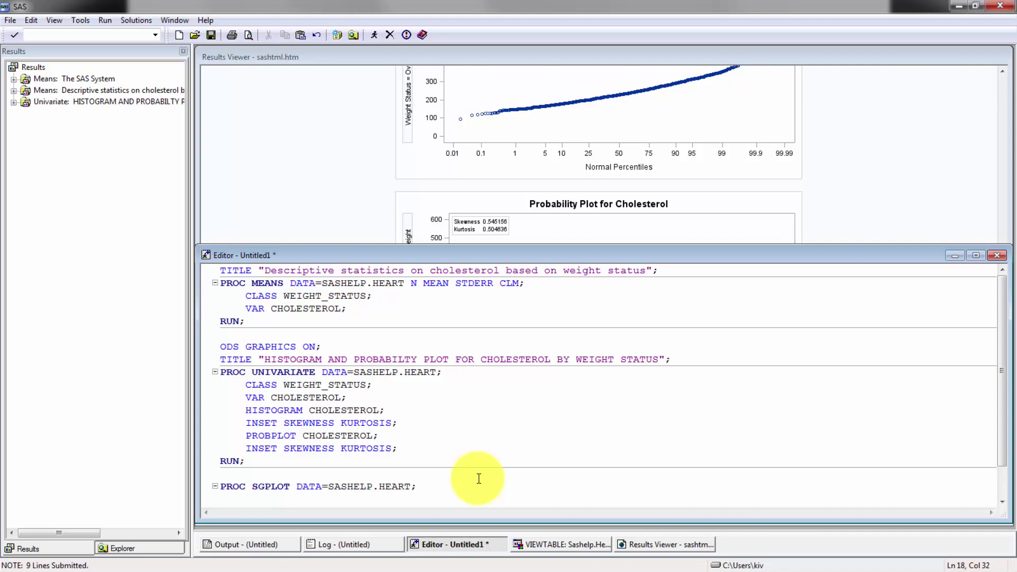
text(;)
Complete the SGPLOT block with an indented VBOX CHOLESTEROL / CATEGORY=WEIGHT_STATUS; statement and a closing RUN;
key(Return)
text(VBOX)
text(CHOLES)
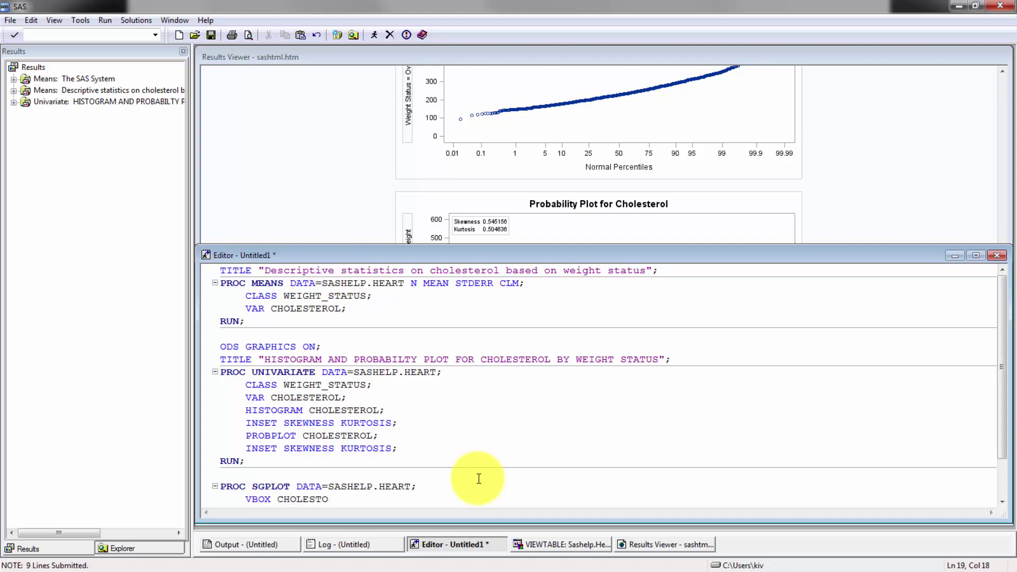
text(TO)
key(BackSpace)
text(EROL / CATEGORY=WEIGHT_STAUT)
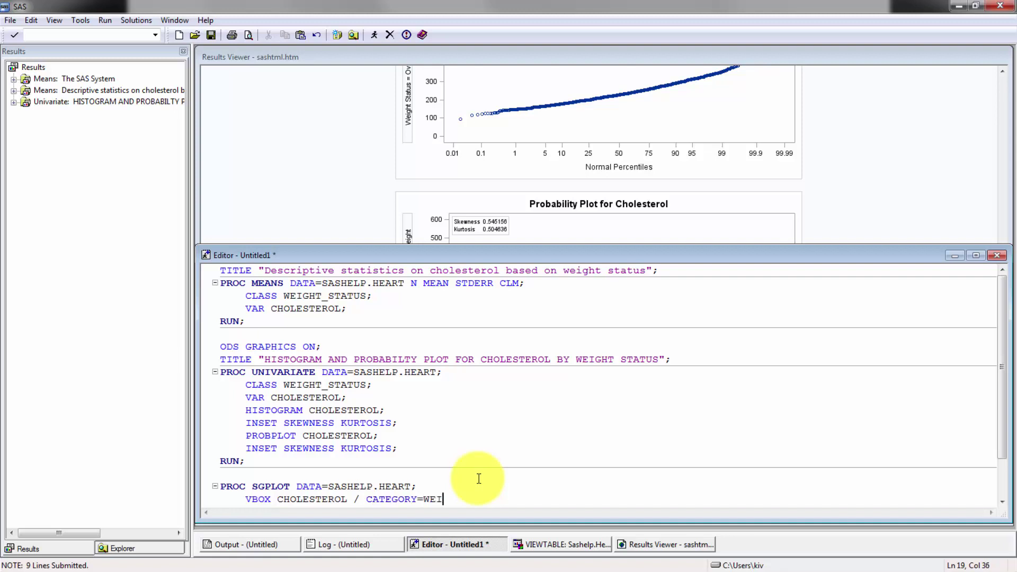
key(BackSpace)
key(BackSpace)
text(TUS;)
key(Return)
text(RUN;)
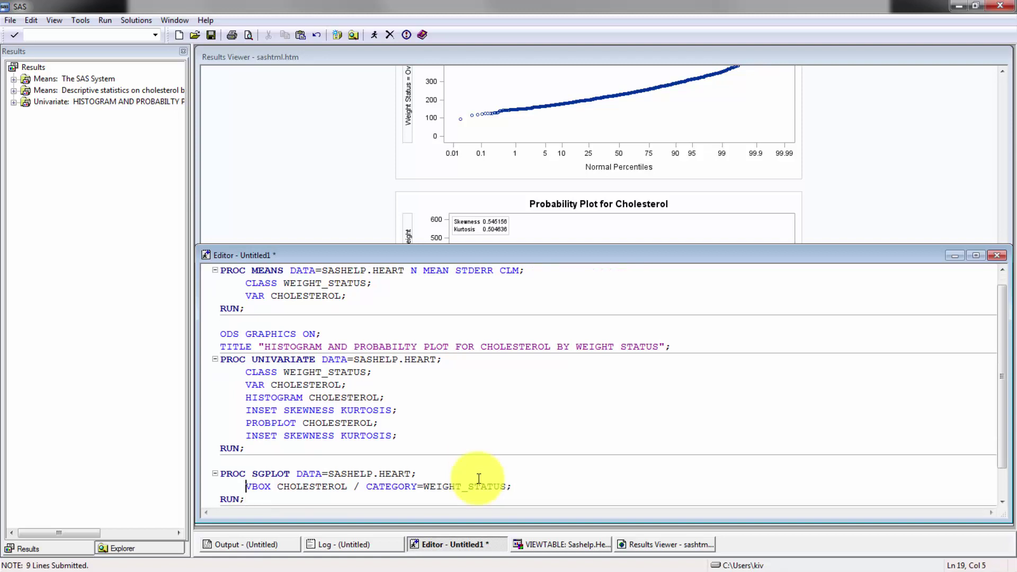
Insert TITLE "Box and Whisker Plot for Cholesterol by Weight Status"; on its own line above PROC SGPLOT
key(Return)
text(TITLE ")
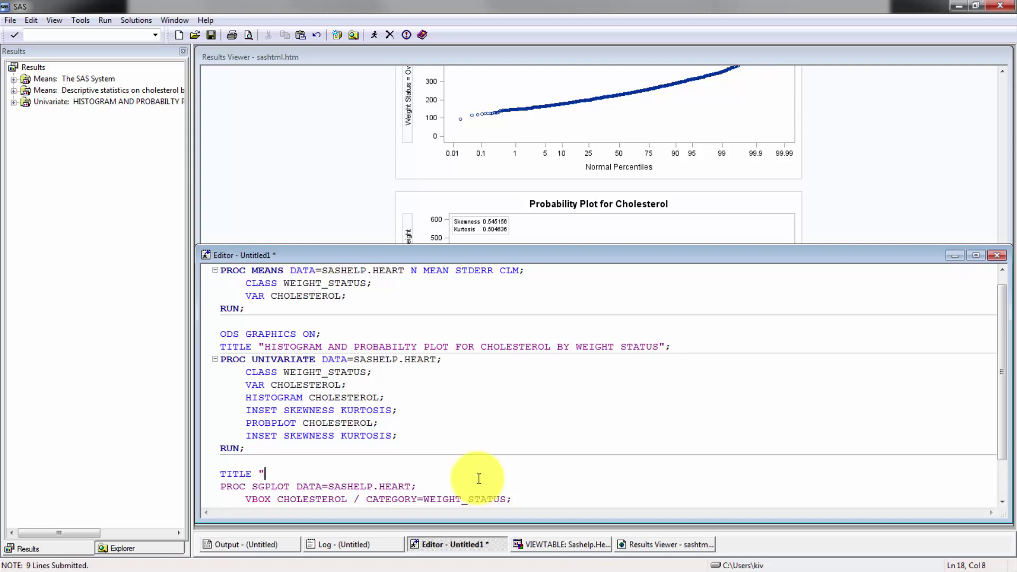
text(Box and )
text(Whsi)
text(t)
key(BackSpace)
text(kerot by)
key(BackSpace)
key(BackSpace)
key(BackSpace)
text(for )
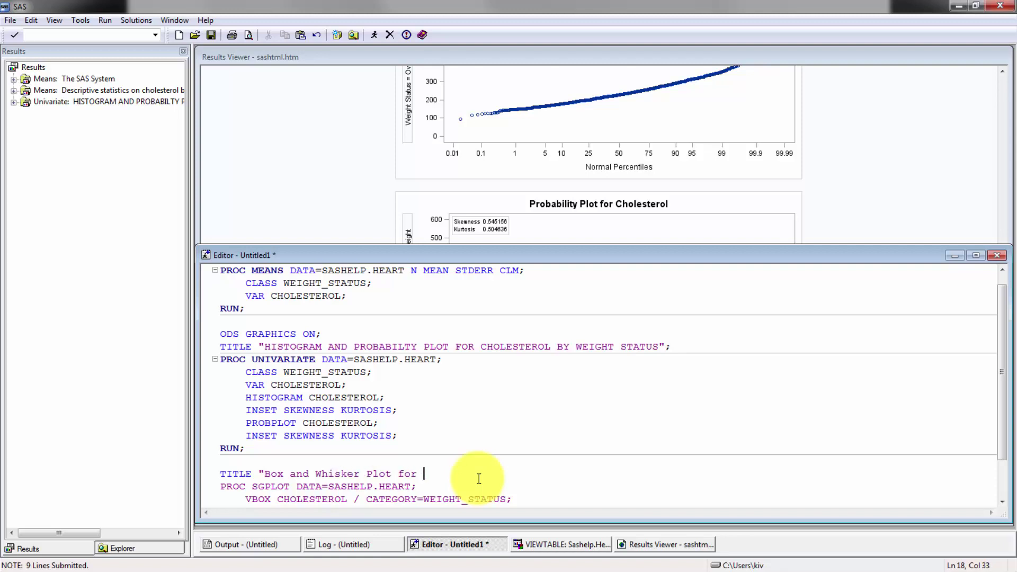
text(Cholesterol by Weight Status)
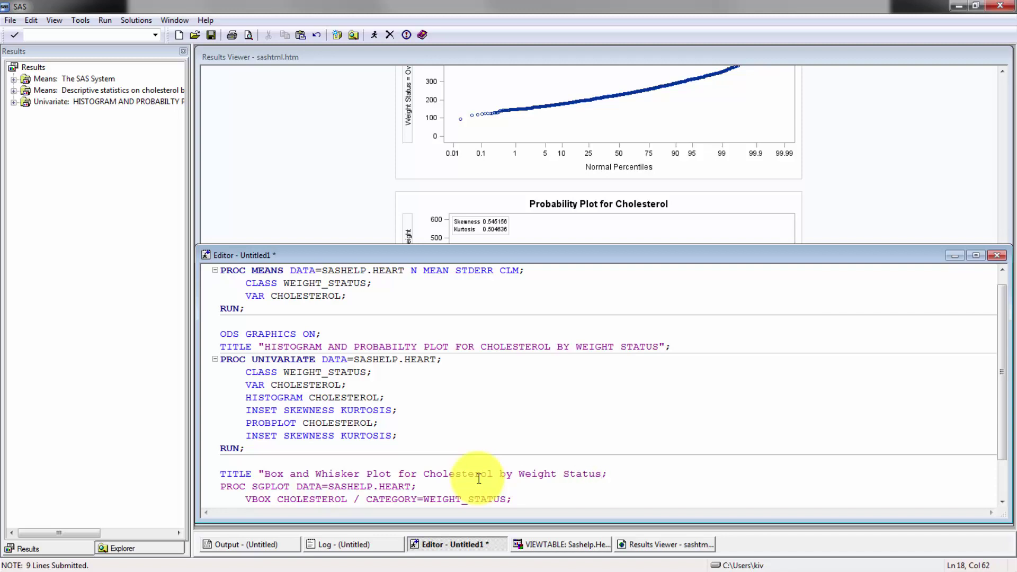
text(";)
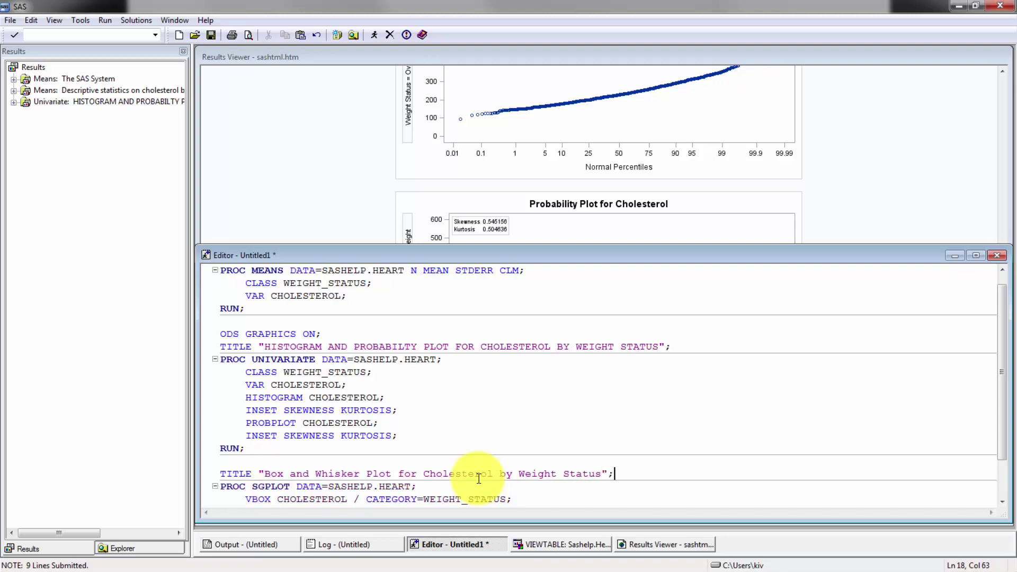
Submit only the code from the box plot TITLE statement through ODS GRAPHICS OFF;
scroll(465, 487, down, 5)
drag(333, 331, 220, 282)
click(373, 37)
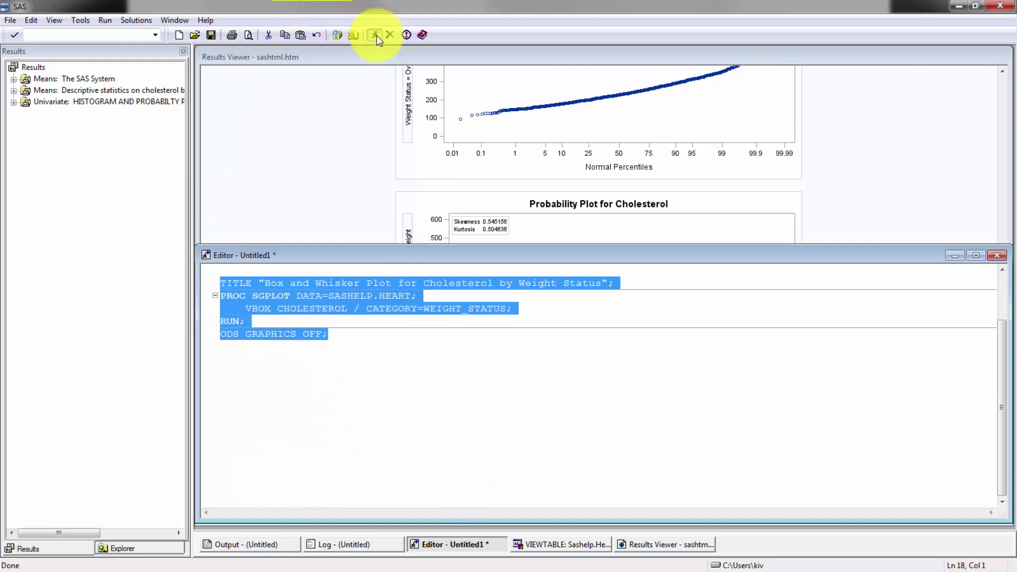